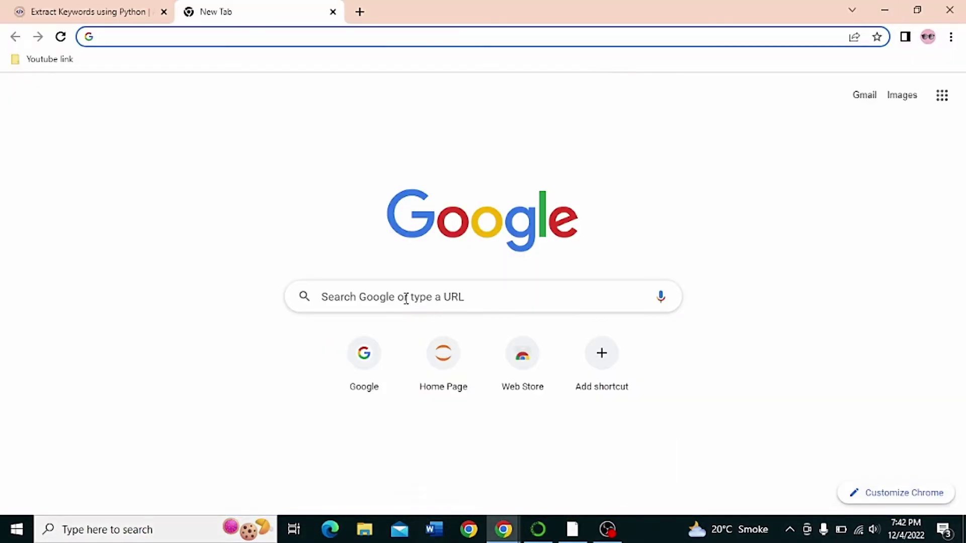
- Search Google for 'red eyes host monitoring software' and open the MajorGeeks RedEyes Host Monitor 2.21 result
type("red")
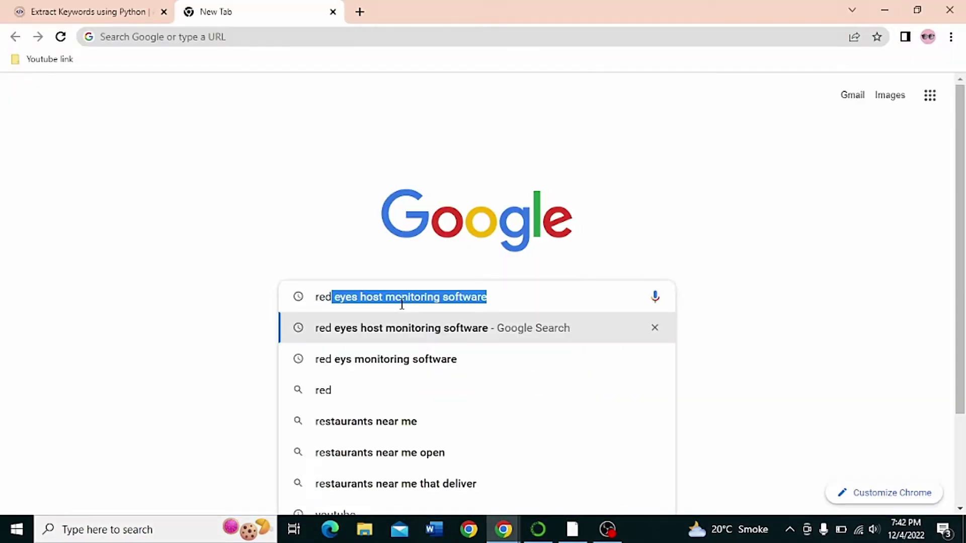
key("Return")
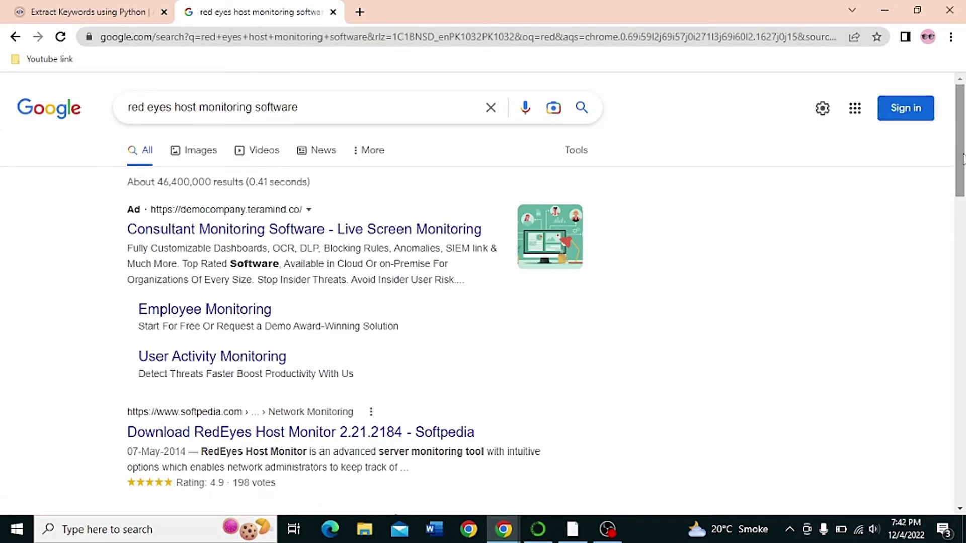
left_click_drag(962, 159, 962, 206)
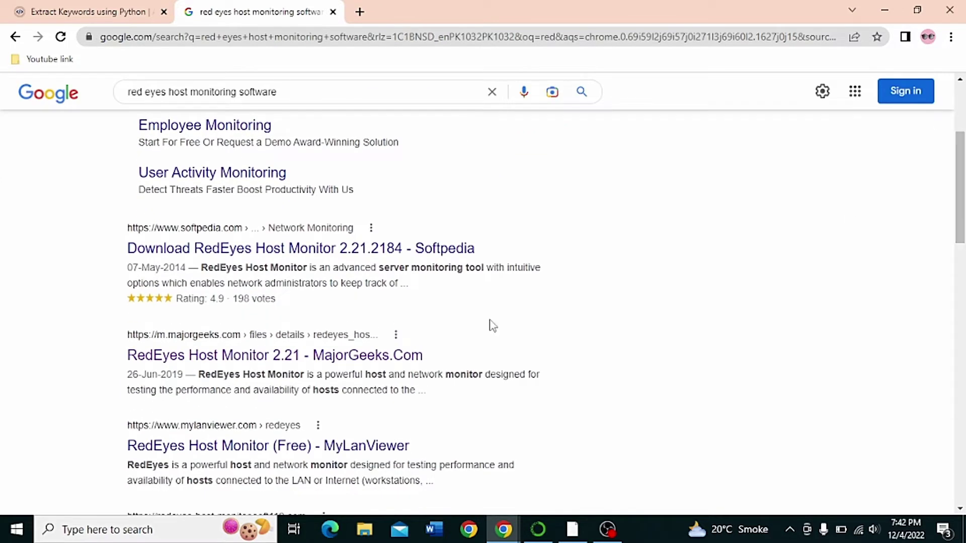
left_click(261, 364)
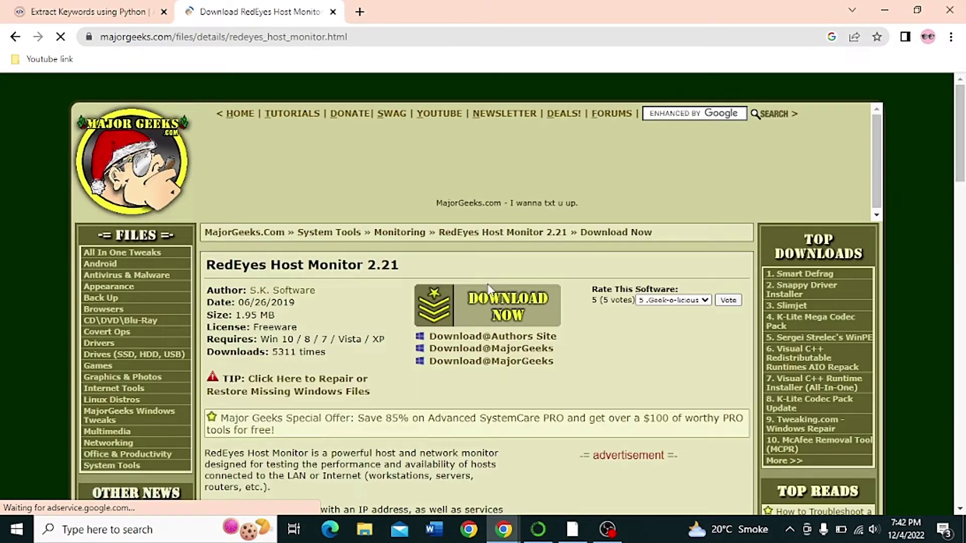
- Start the redeyes (1).zip download from MajorGeeks and bring up File Explorer
left_click(516, 312)
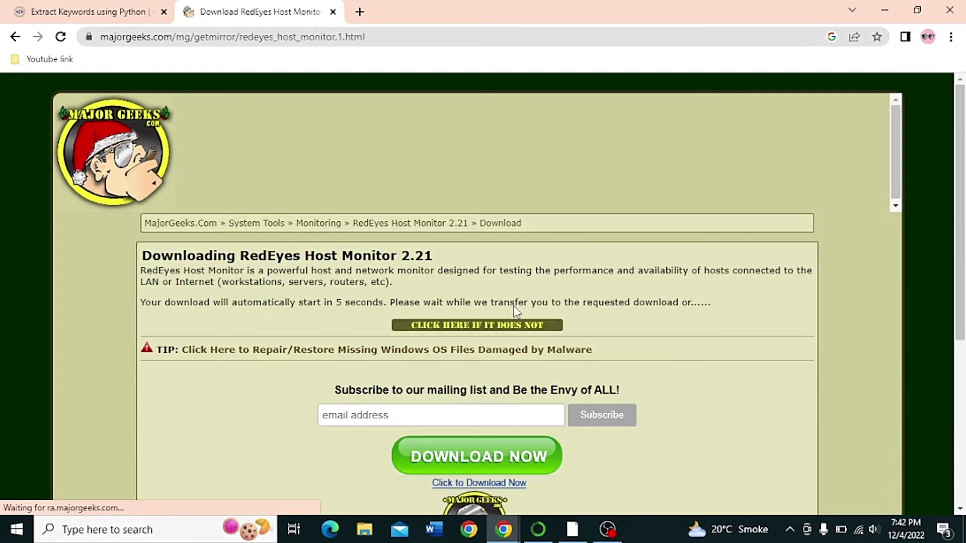
left_click(494, 330)
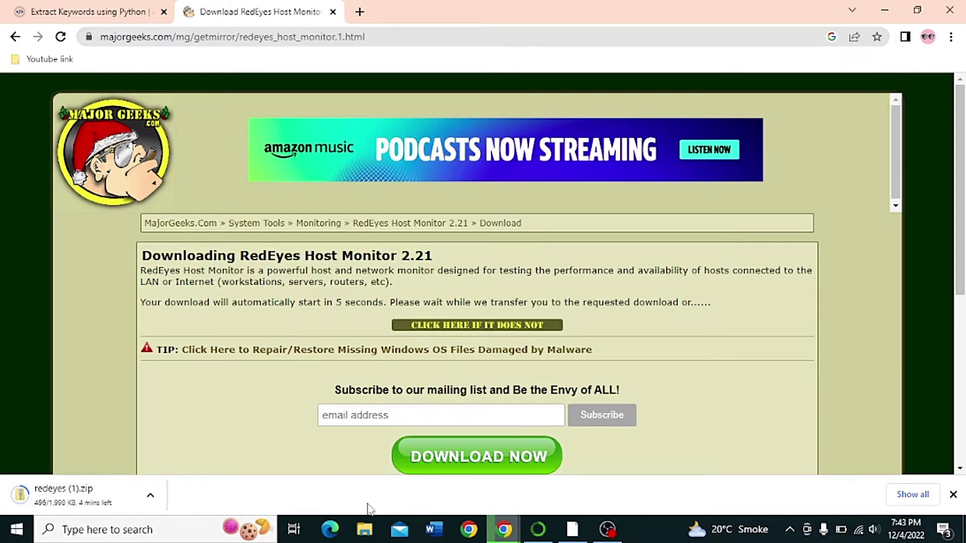
left_click(365, 529)
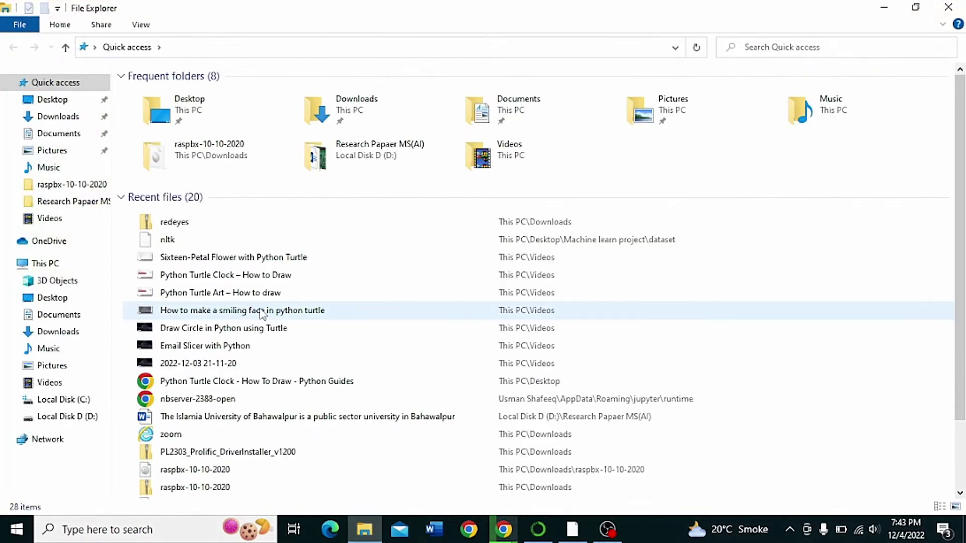
- Copy the 1,998 KB redeyes zip from Downloads, then minimize Explorer and Chrome
left_click(73, 117)
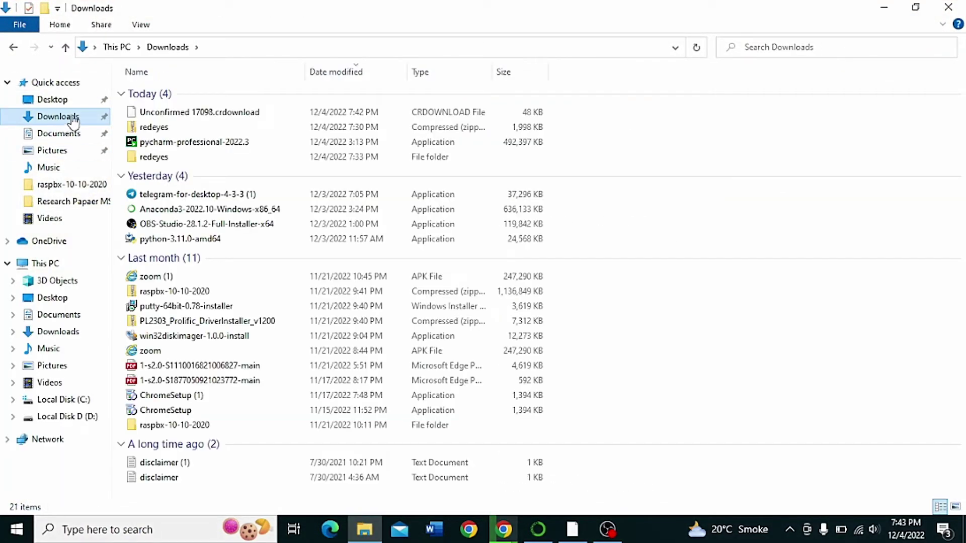
left_click(157, 129)
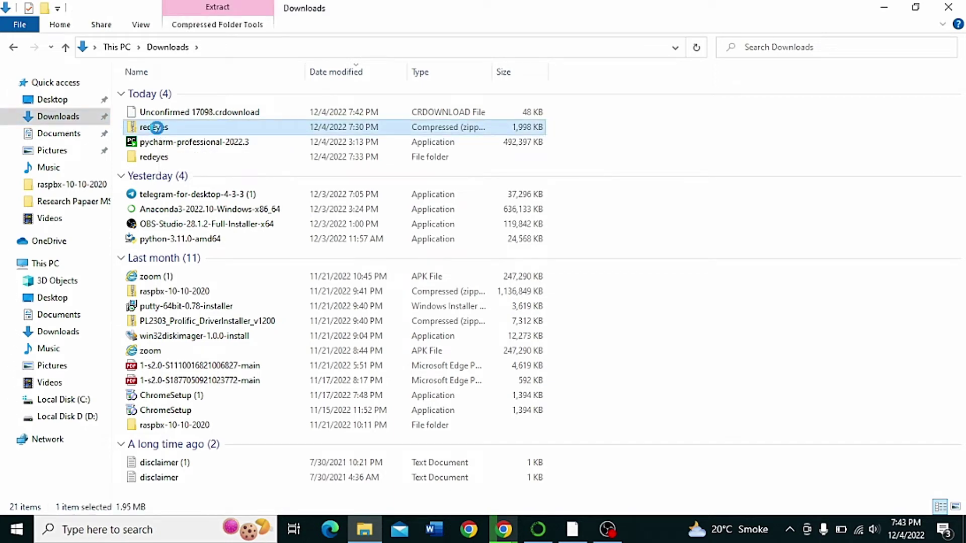
right_click(158, 130)
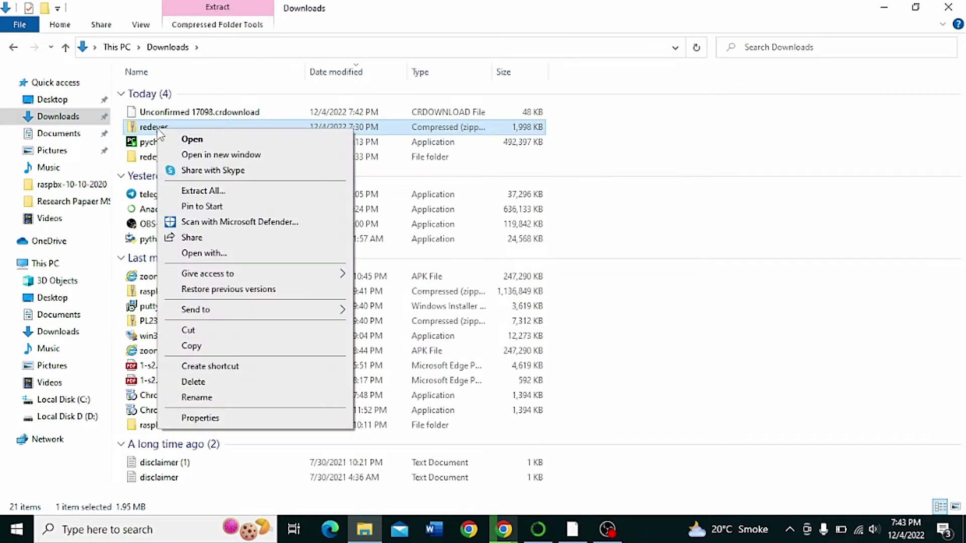
left_click(196, 347)
left_click(884, 7)
left_click(884, 7)
- Create a new desktop folder named 'monitoring software' and open it
right_click(272, 169)
mouse_move(387, 281)
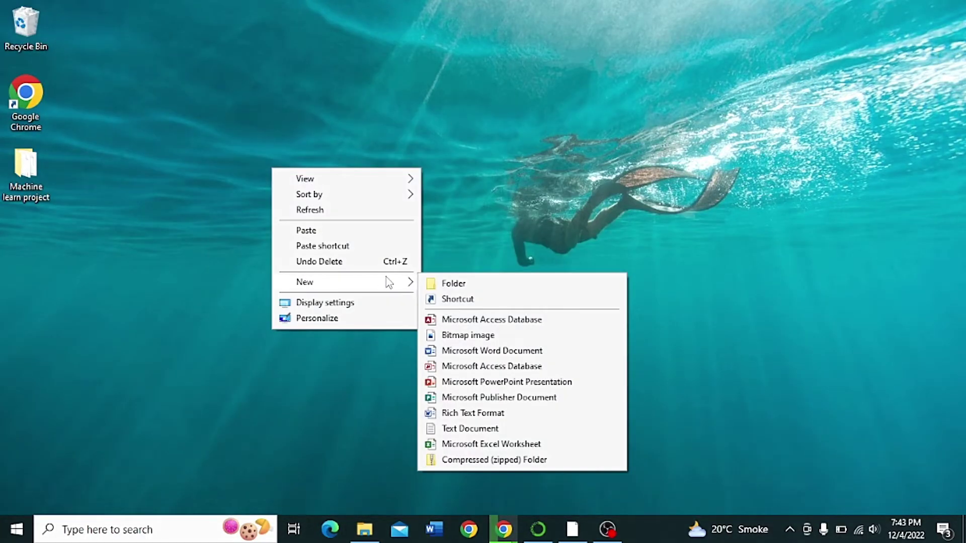
left_click(434, 282)
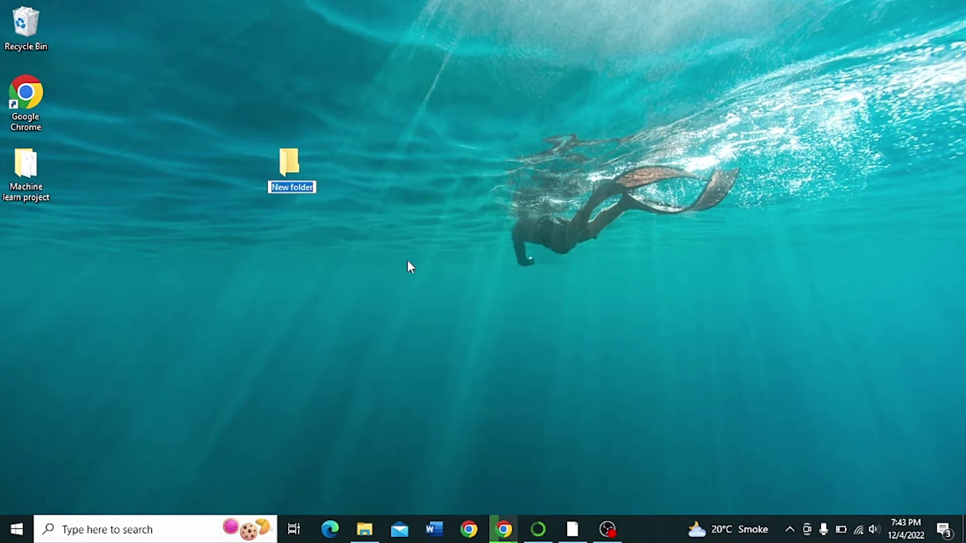
type("monitoring so")
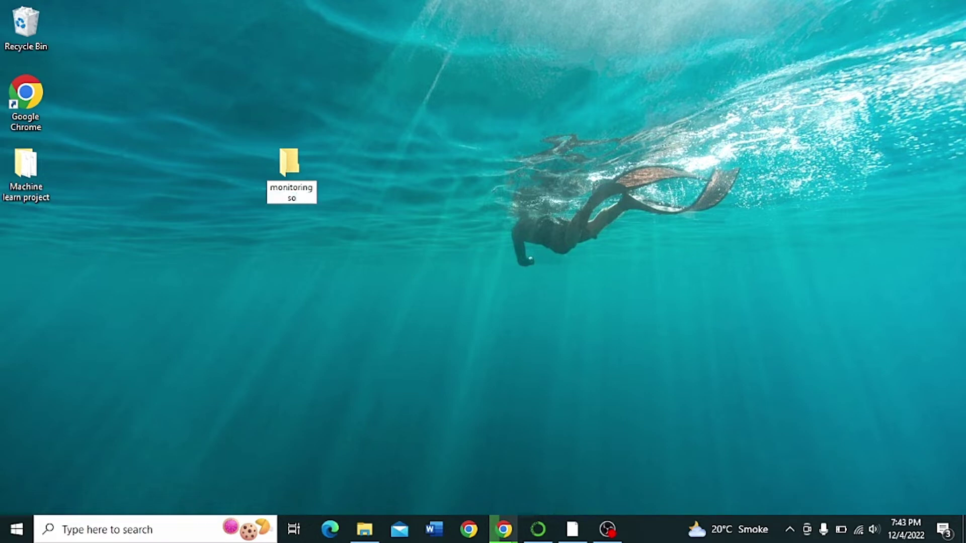
type("ftware")
key("Return")
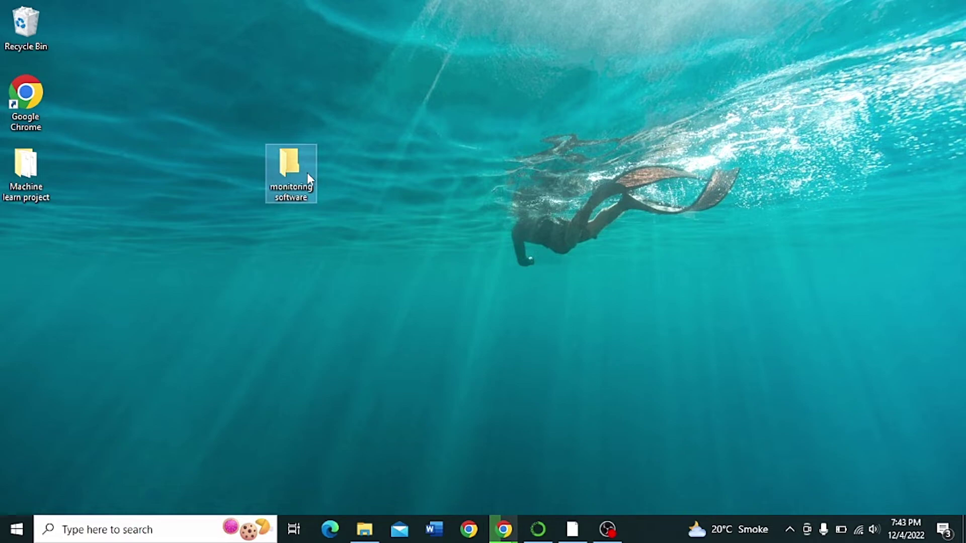
double_click(308, 176)
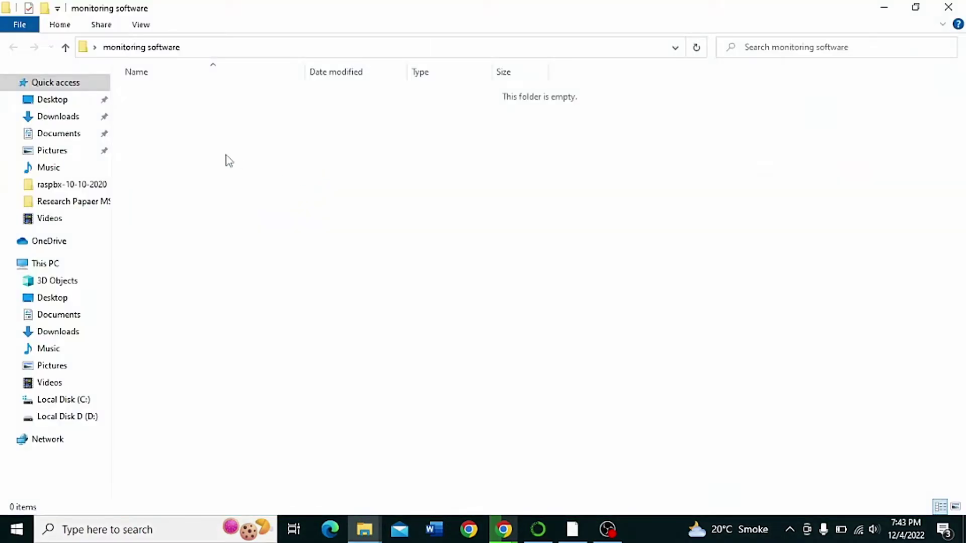
- Paste the redeyes zip into 'monitoring software' and extract all its contents there
right_click(261, 181)
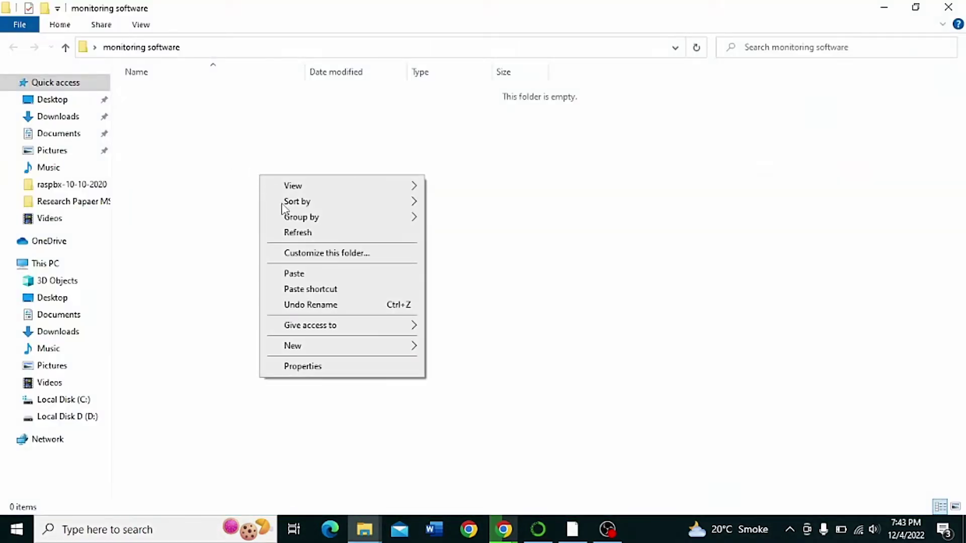
left_click(293, 274)
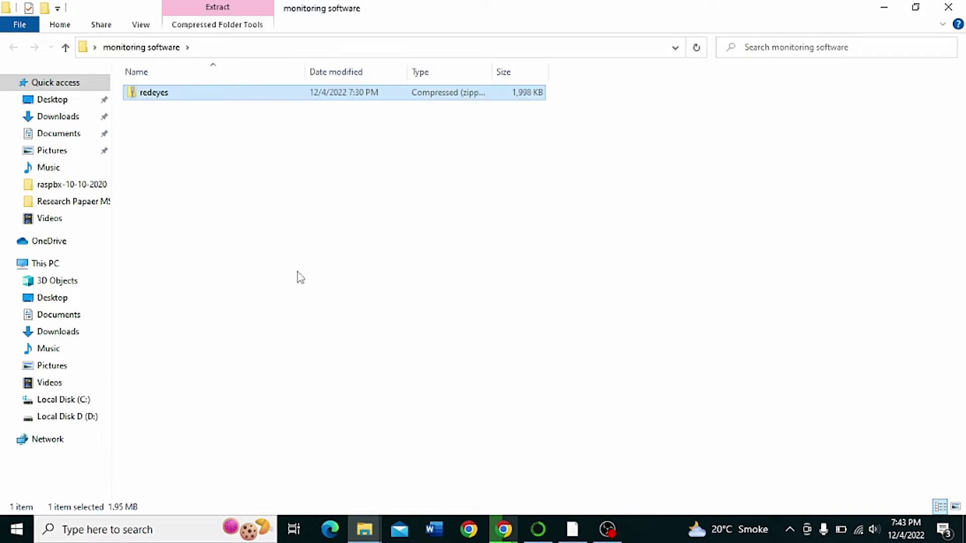
right_click(168, 98)
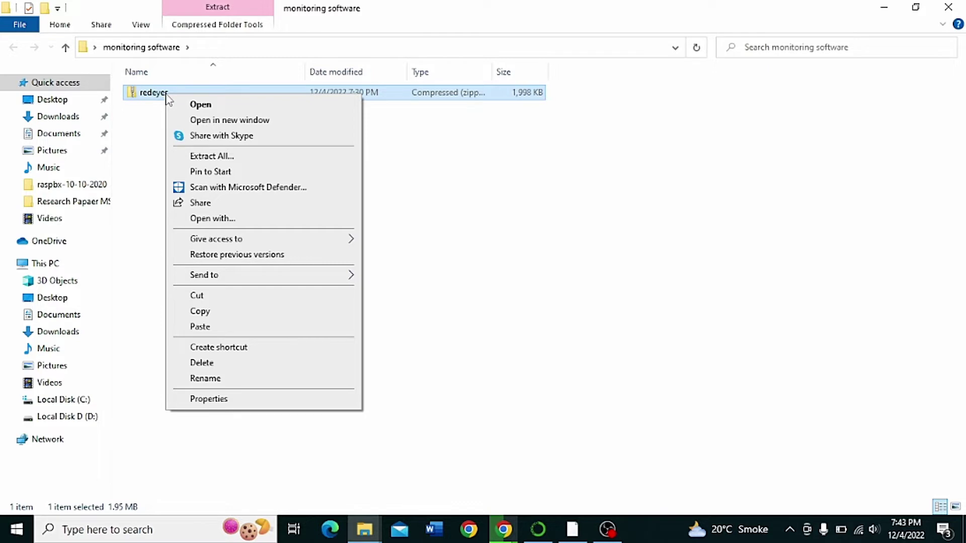
left_click(212, 157)
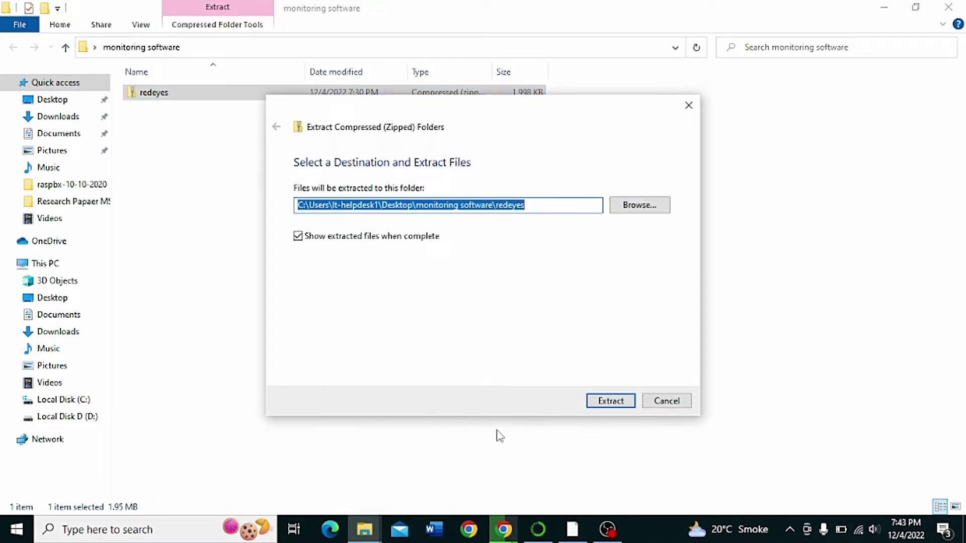
left_click(607, 401)
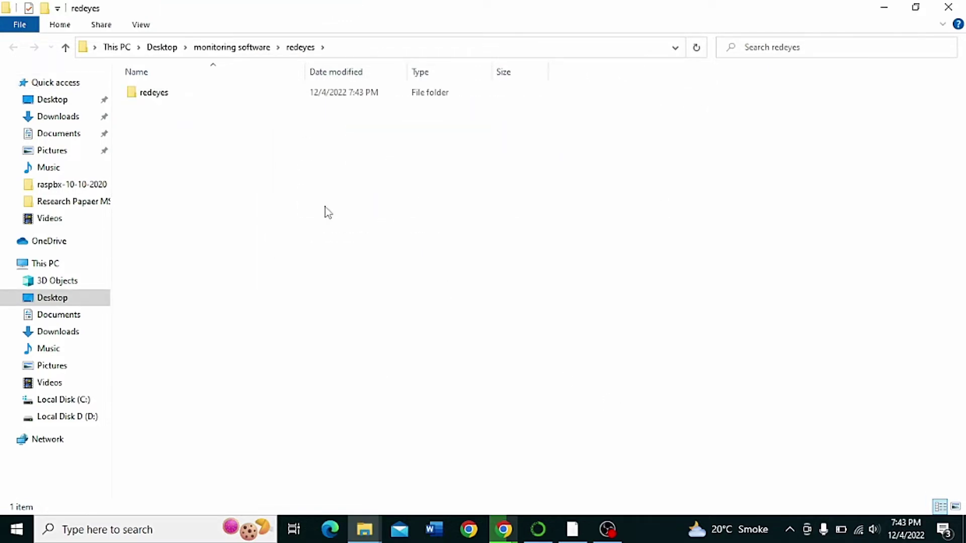
- Open the inner redeyes folder and run the res host monitoring application
double_click(176, 93)
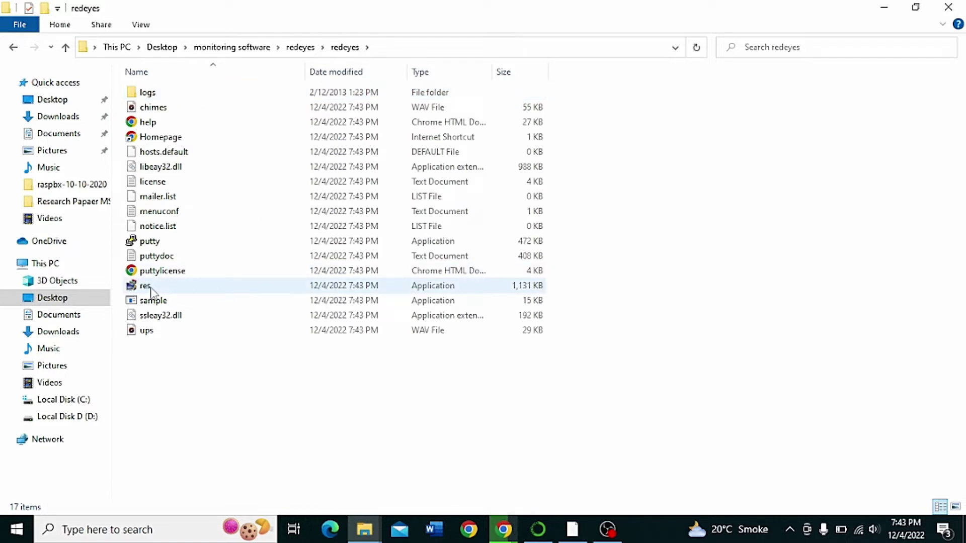
mouse_move(151, 292)
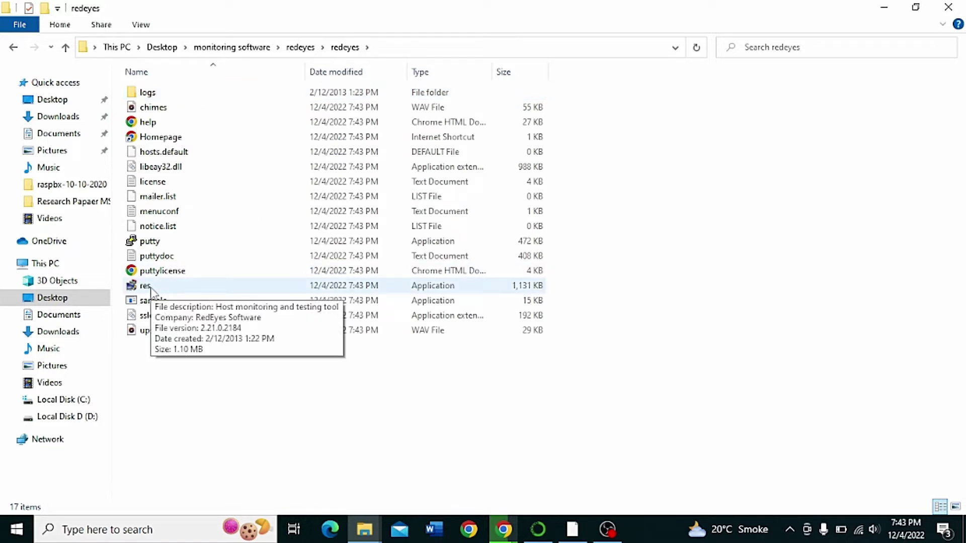
double_click(151, 291)
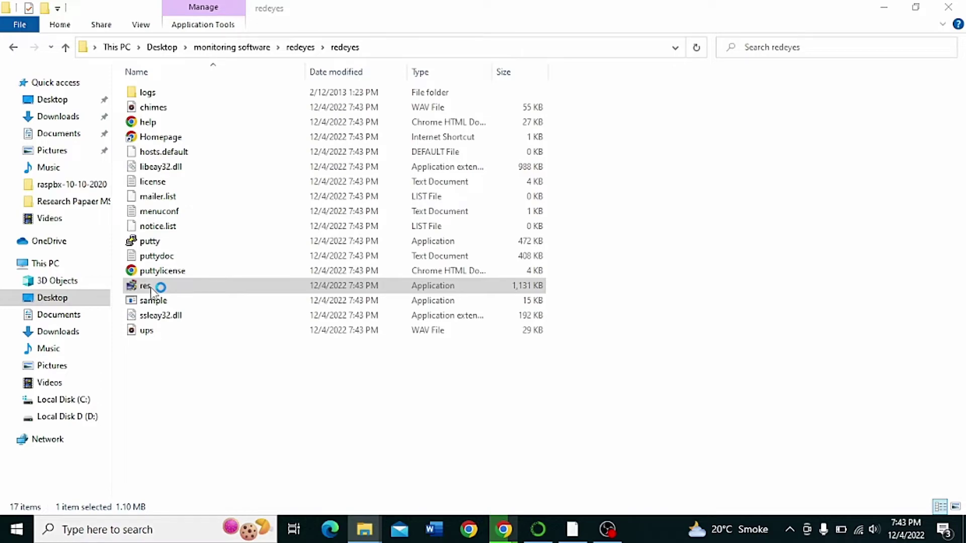
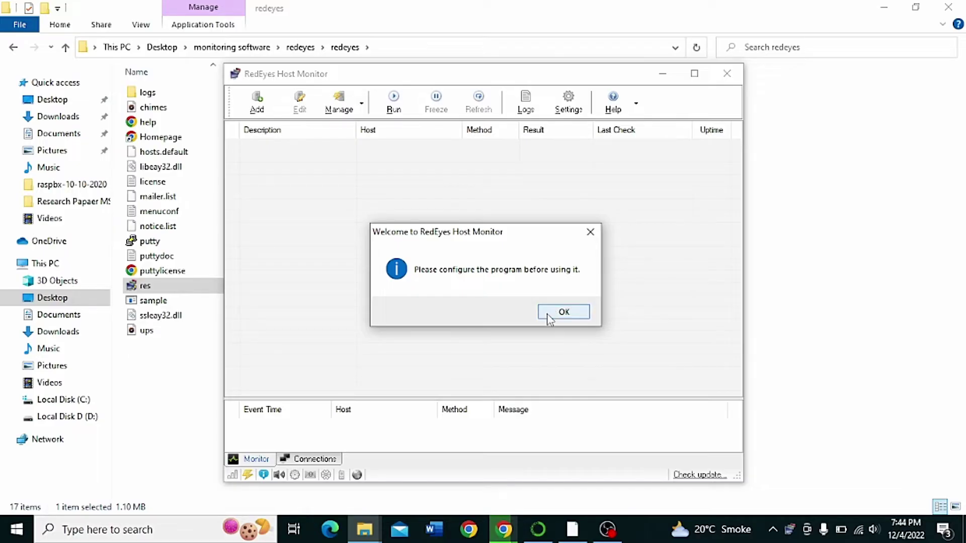
- Dismiss the welcome message to reach the General page of Settings
left_click(547, 316)
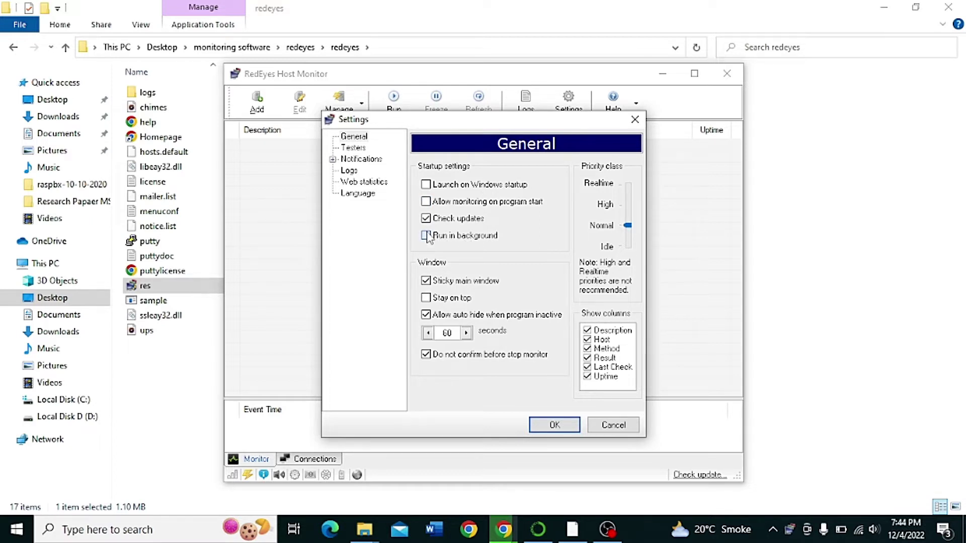
- Uncheck 'Allow monitoring on program start', check 'Run in background', and review the scanner, notification and log pages
left_click(433, 204)
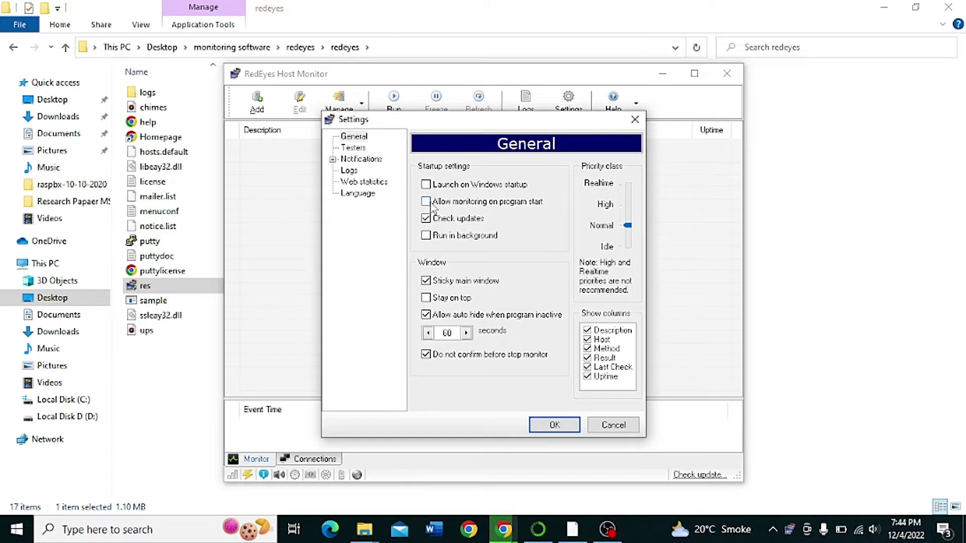
left_click(427, 235)
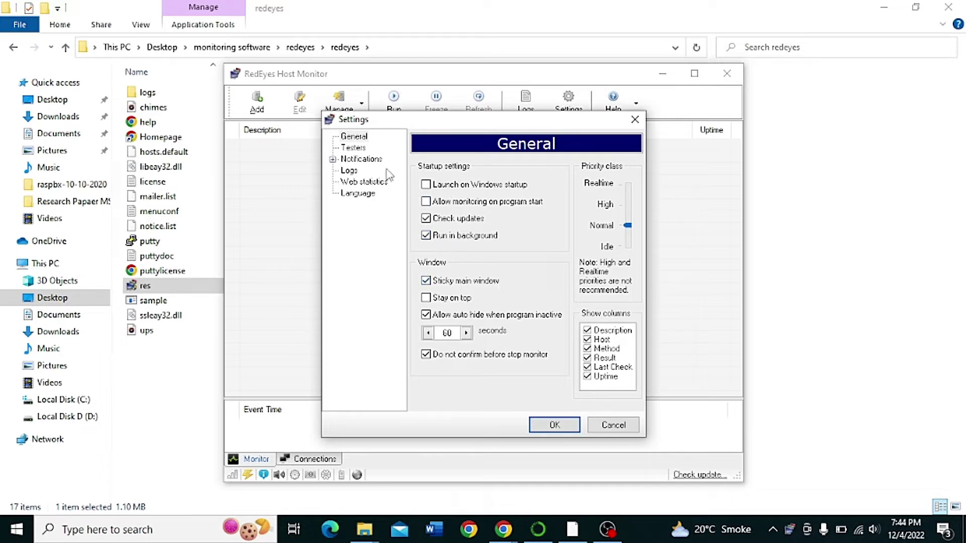
left_click(356, 148)
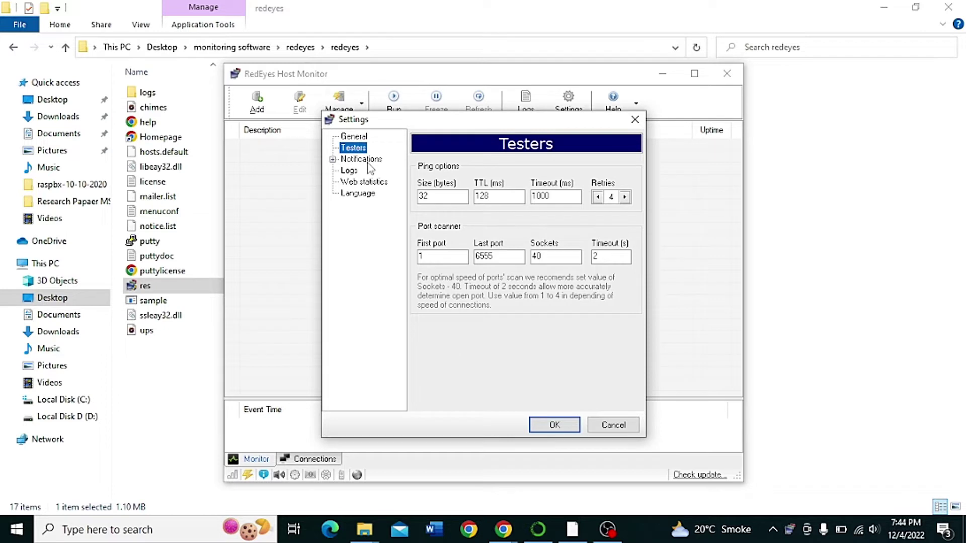
left_click(369, 162)
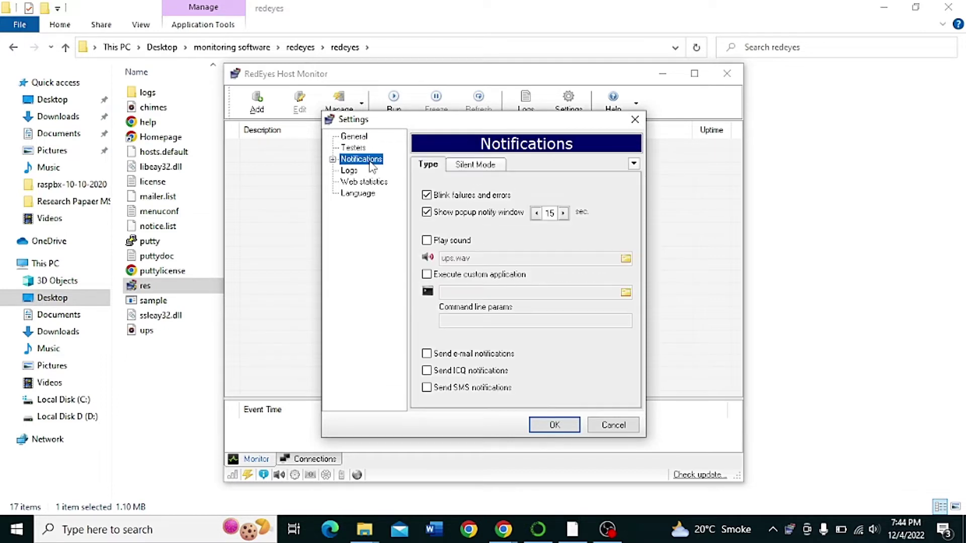
left_click(352, 171)
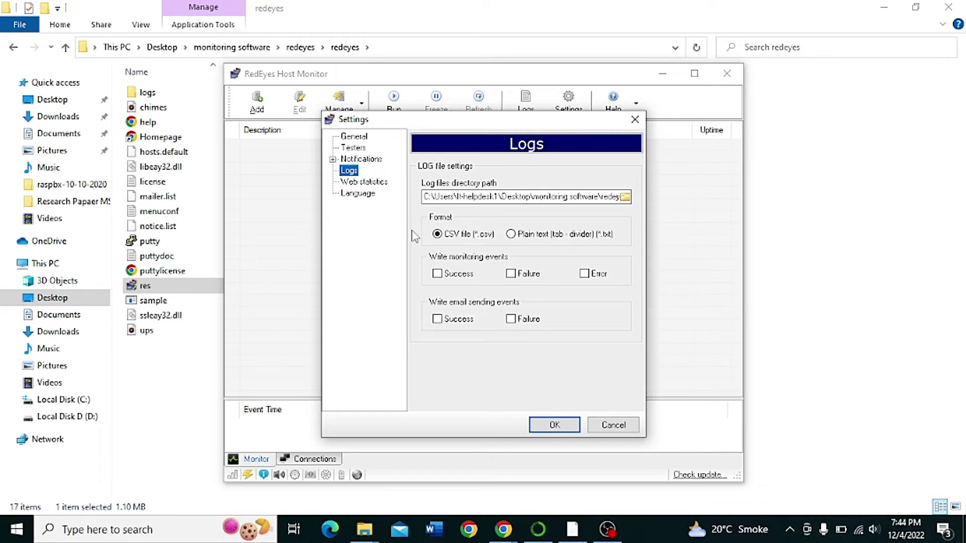
- Review the web statistics, web service, report refresh and language pages, then confirm the settings
left_click(364, 182)
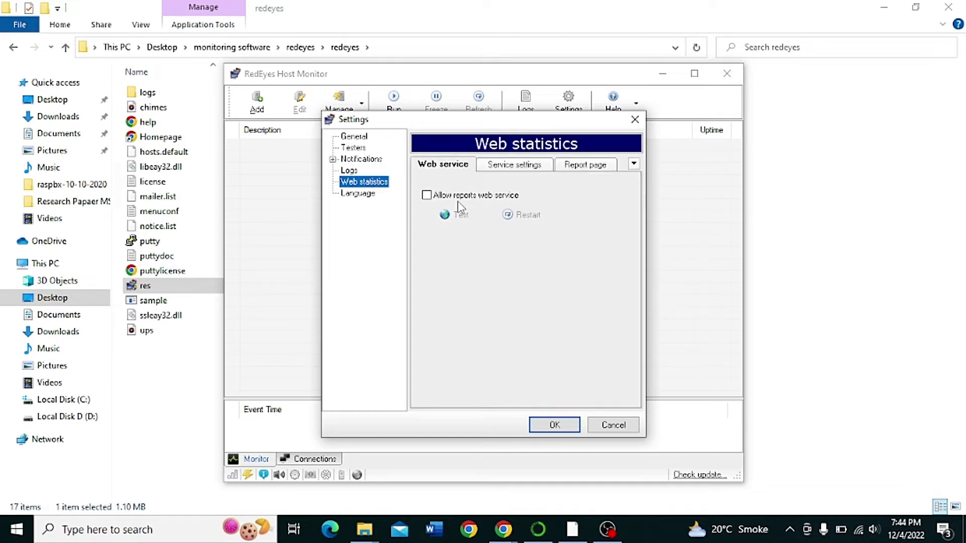
left_click(521, 168)
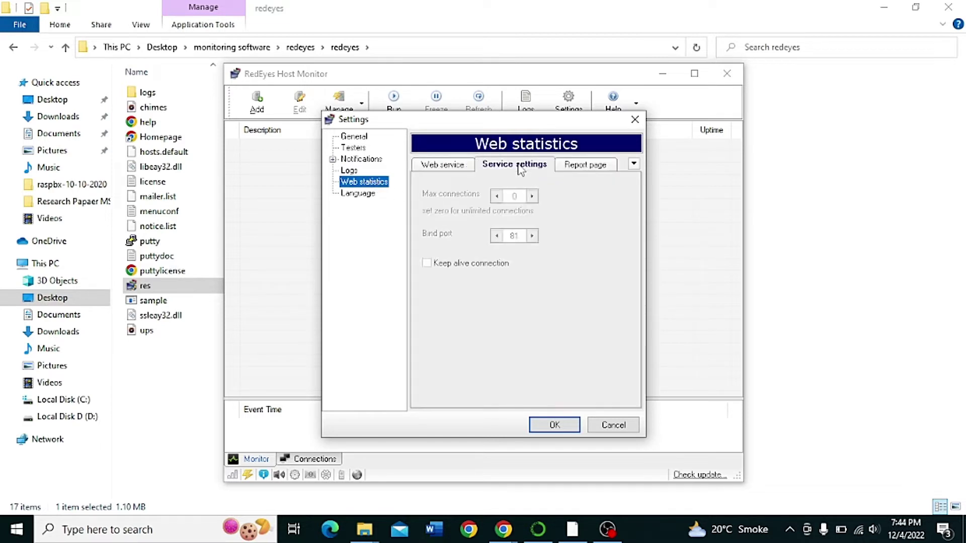
left_click(579, 170)
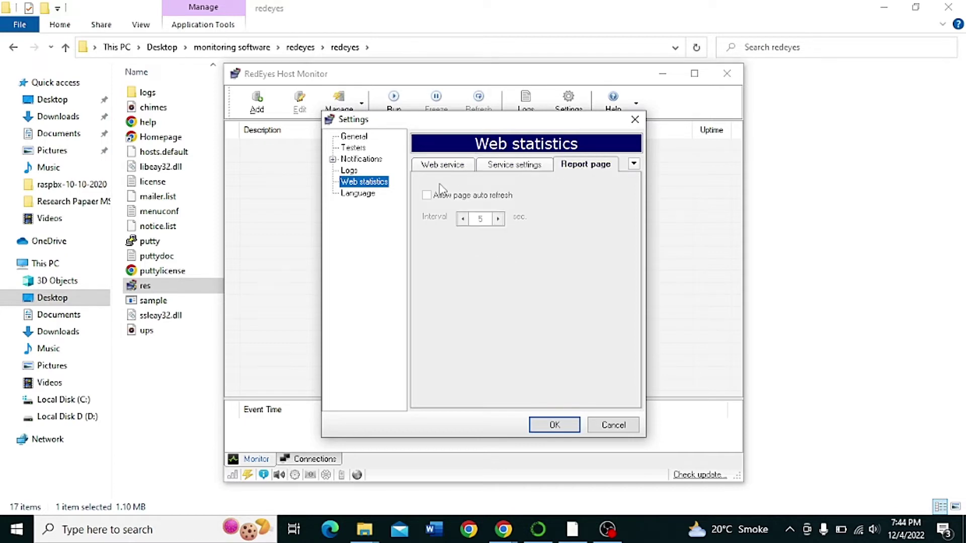
left_click(358, 194)
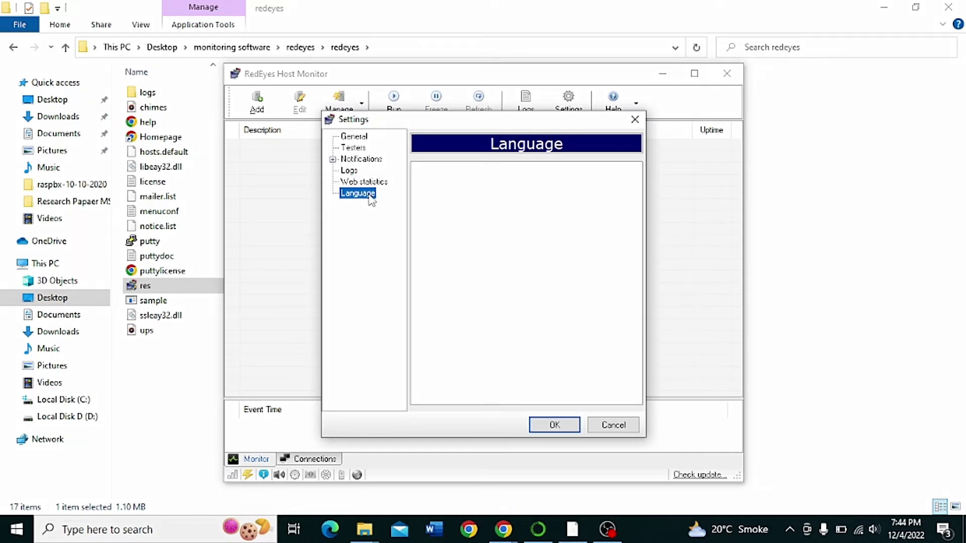
left_click(545, 429)
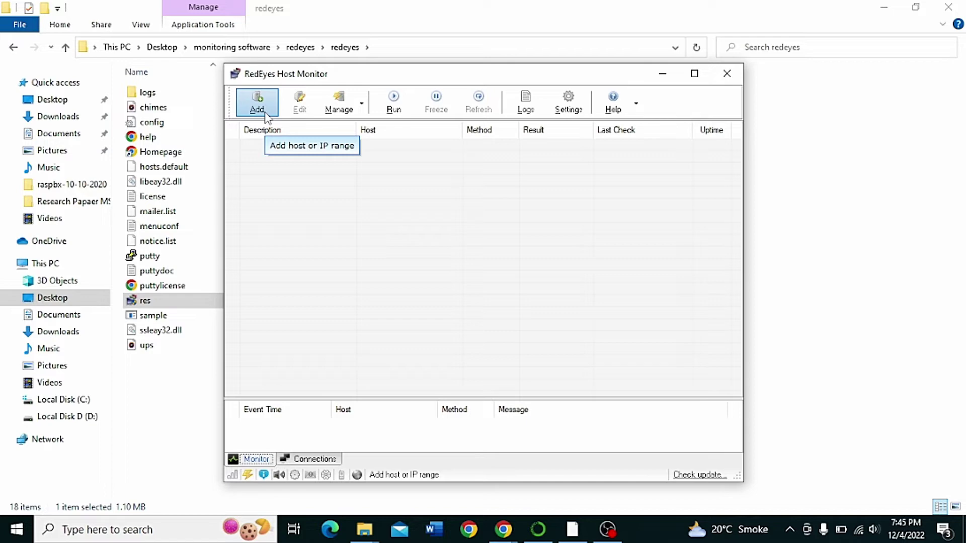
- Start a new host entry, look at the IP range option, then return to single-host mode
left_click(266, 116)
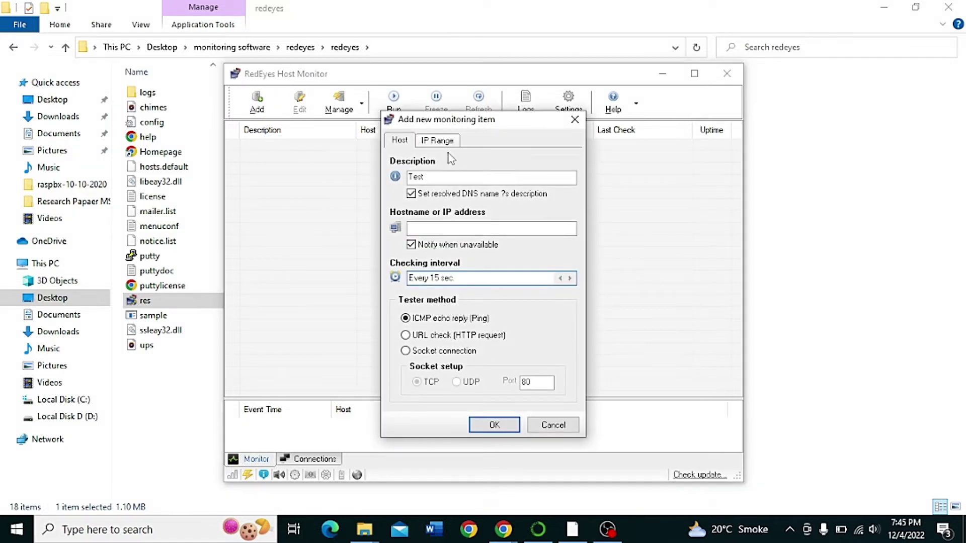
left_click(438, 144)
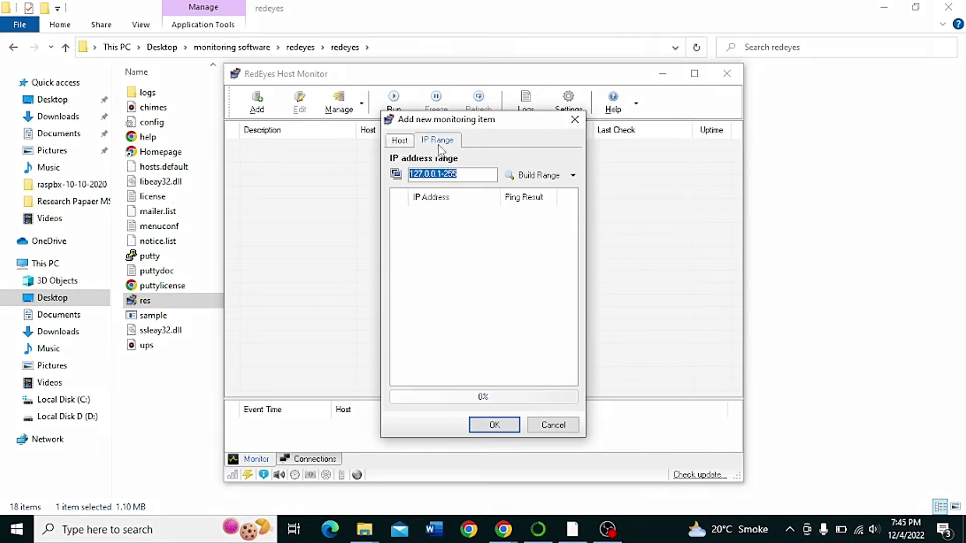
left_click(477, 180)
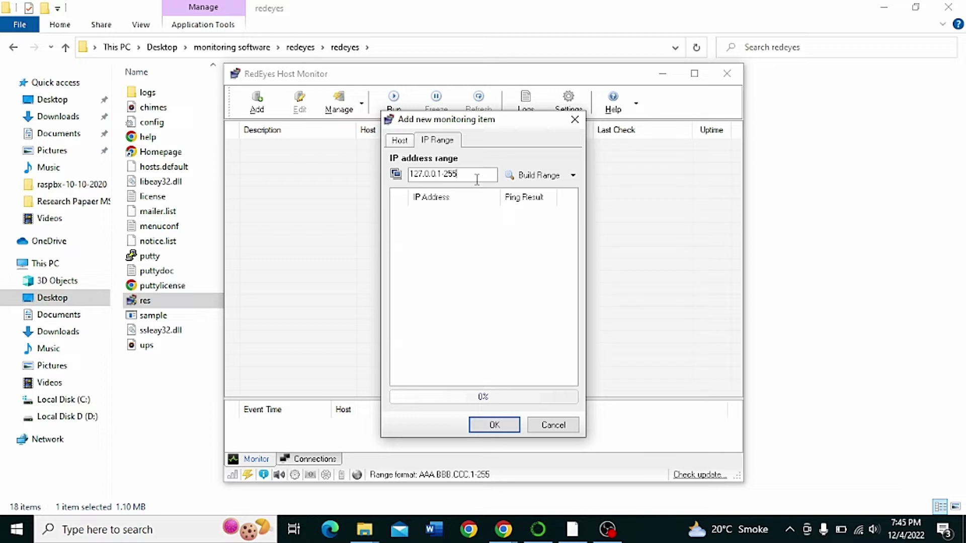
left_click(402, 142)
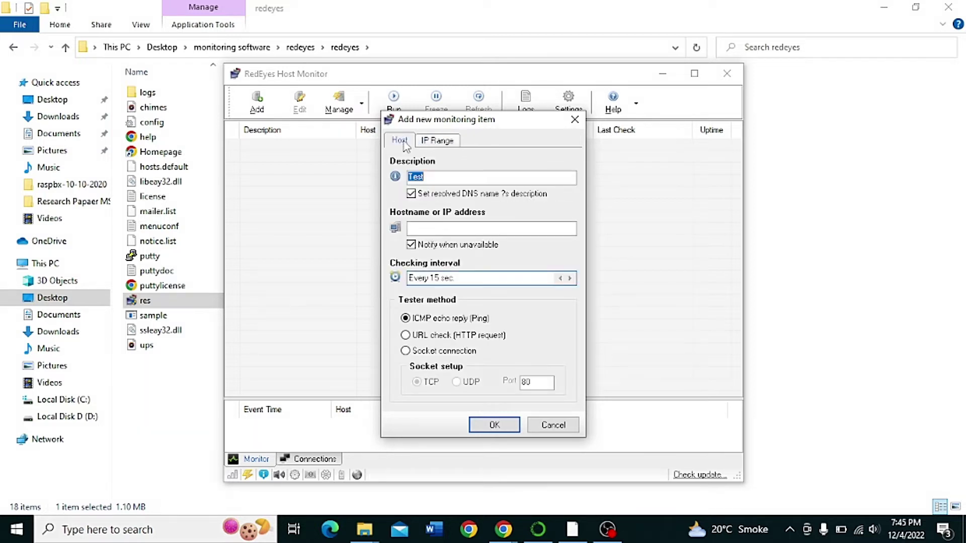
- Add host DS-SW1 at 10.11.60.60, with the resolved DNS name not used as description
left_click(450, 177)
left_click(435, 195)
key("BackSpace")
key("BackSpace")
key("BackSpace")
type("DS-")
type("SW1")
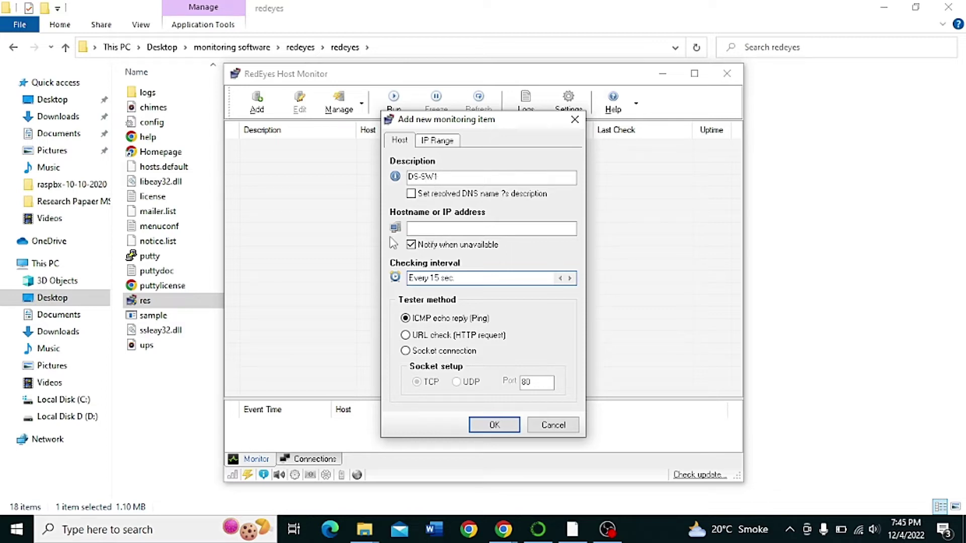
left_click(422, 229)
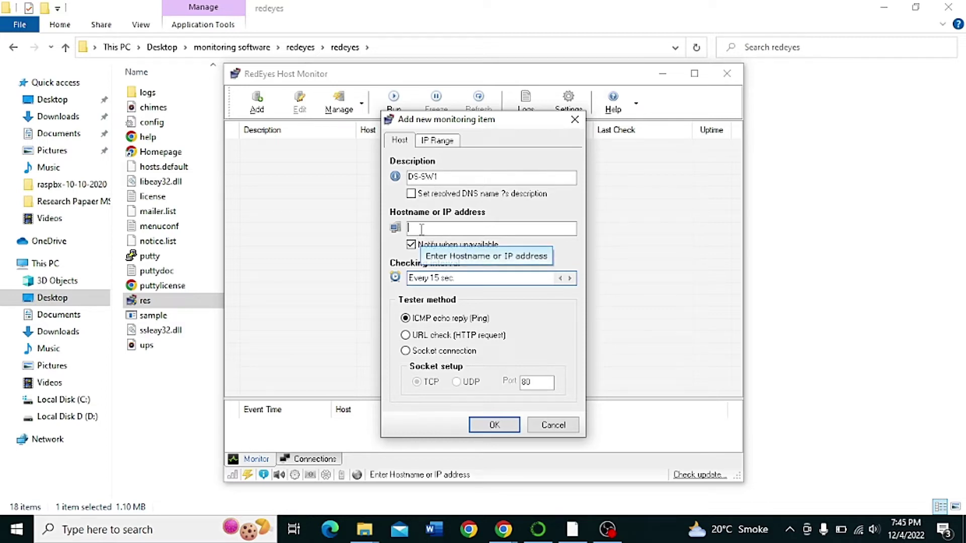
type("10")
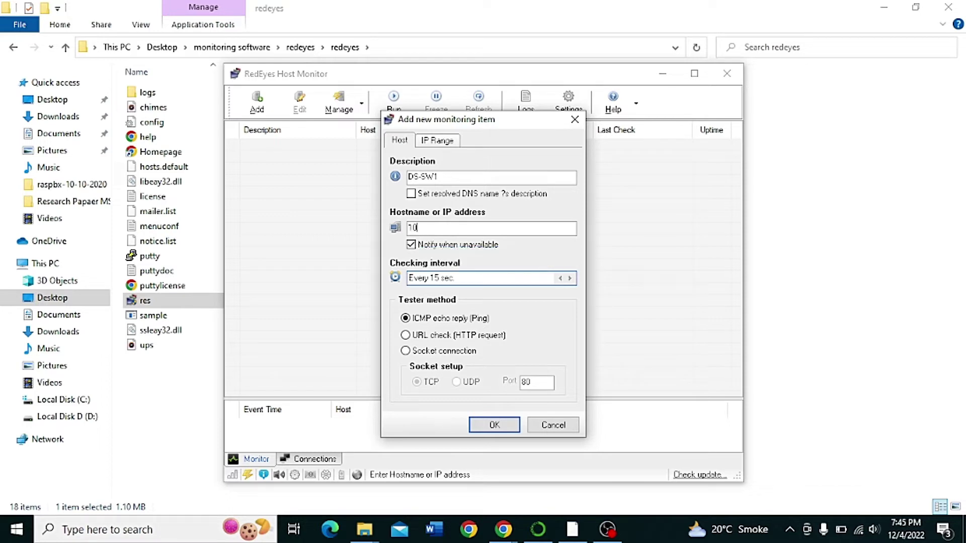
type(".11.60.60")
left_click_drag(466, 227, 406, 229)
key("ctrl+c")
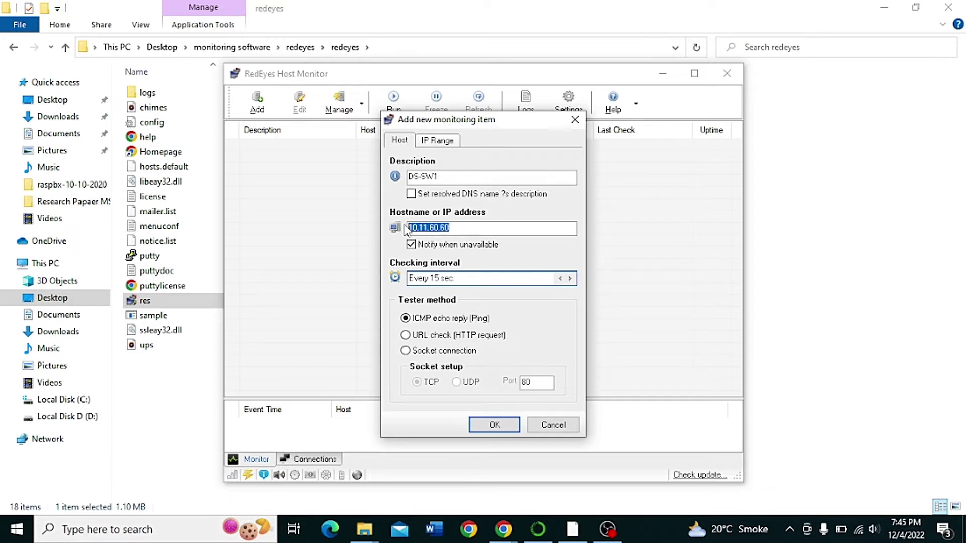
left_click(493, 425)
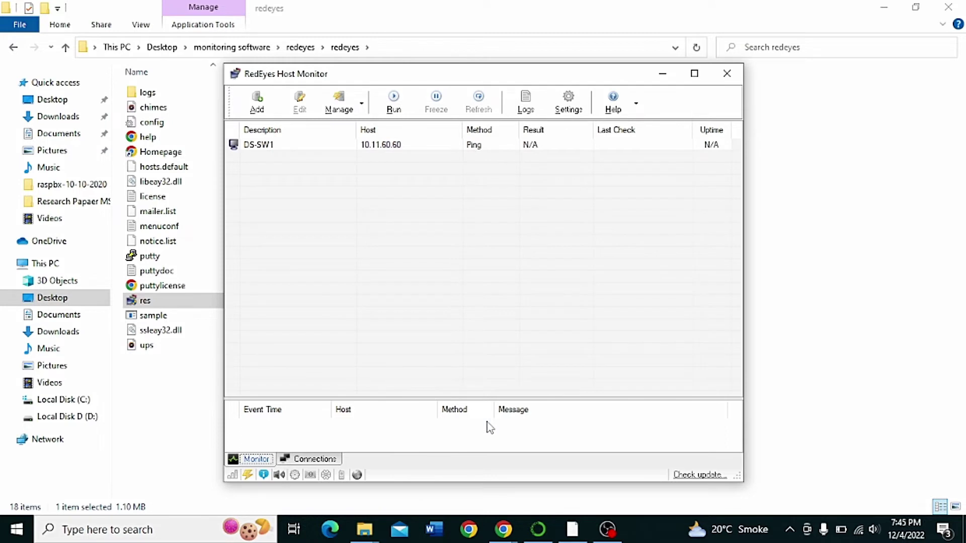
- Add DS-SW2 at 10.11.60.66 as an ICMP Ping host
left_click(258, 108)
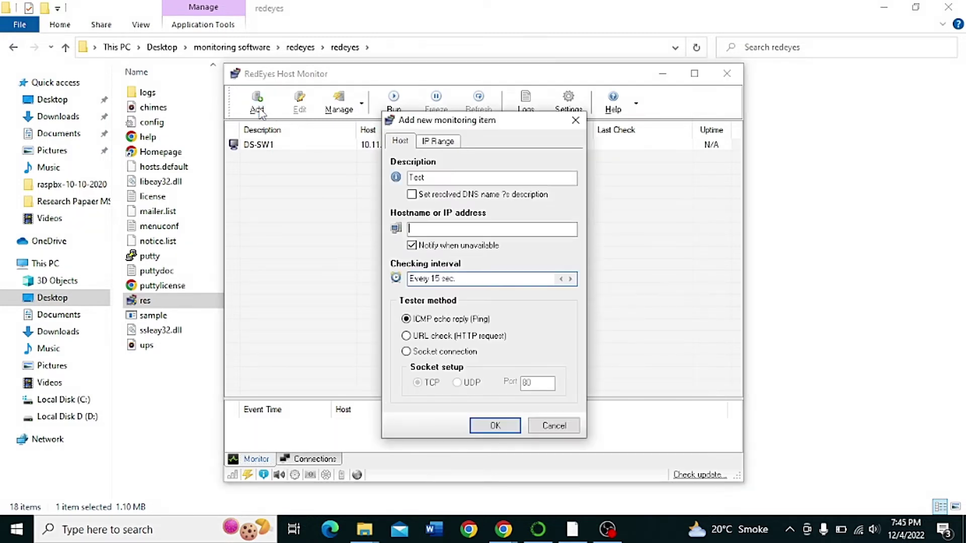
left_click_drag(425, 178, 403, 181)
type("DS-SW2")
left_click(458, 230)
type("10.11.60.60")
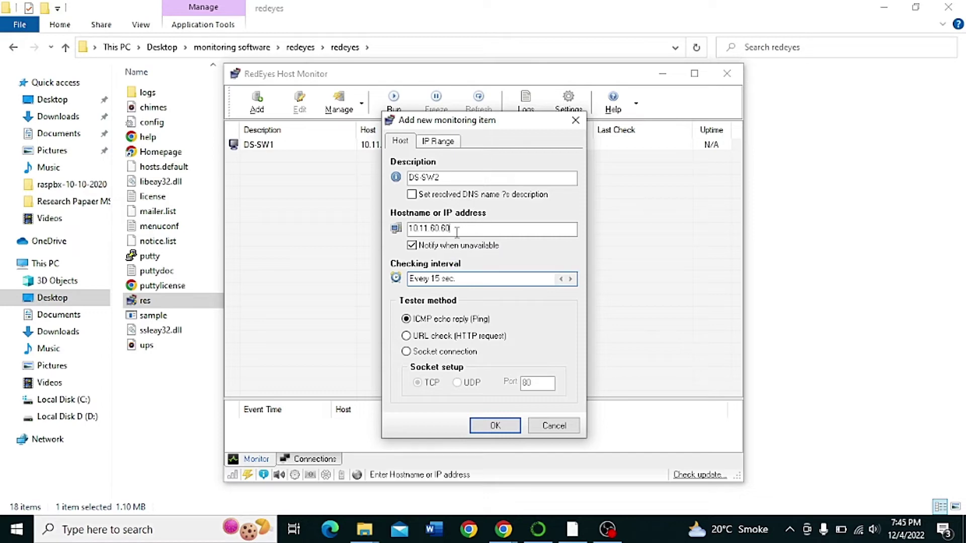
key("BackSpace")
type("6")
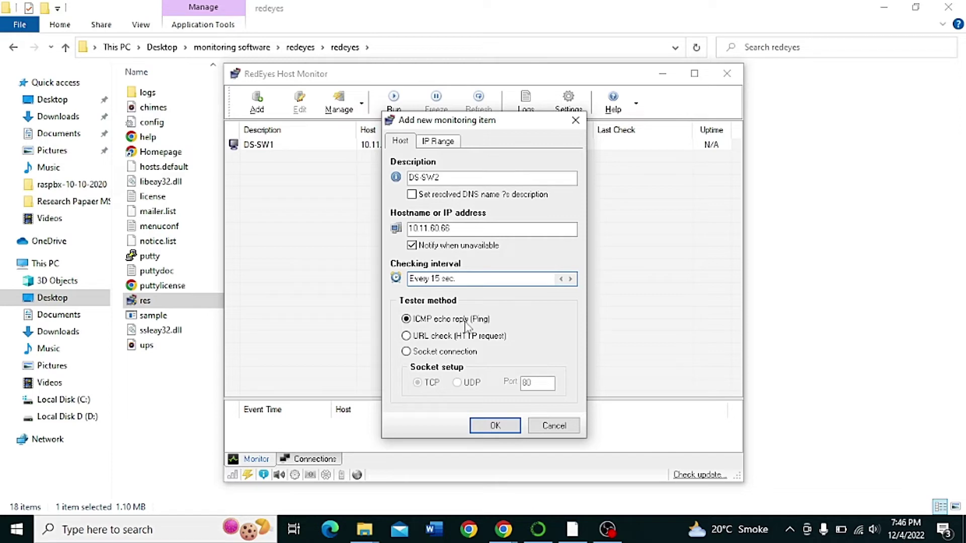
left_click(494, 426)
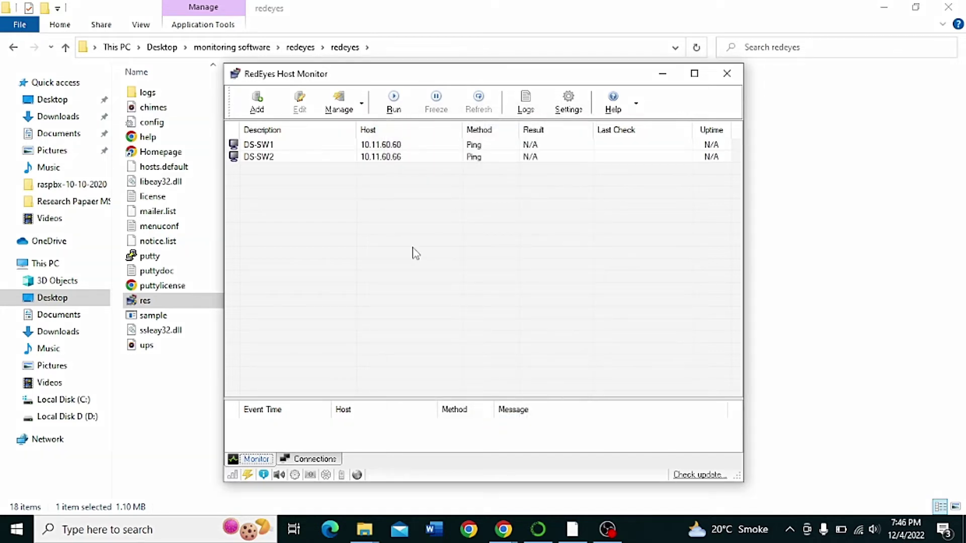
- Run one monitoring pass (DS-SW1 OK at 6 ms, DS-SW2 timing out), stop it, and start another item
left_click(393, 106)
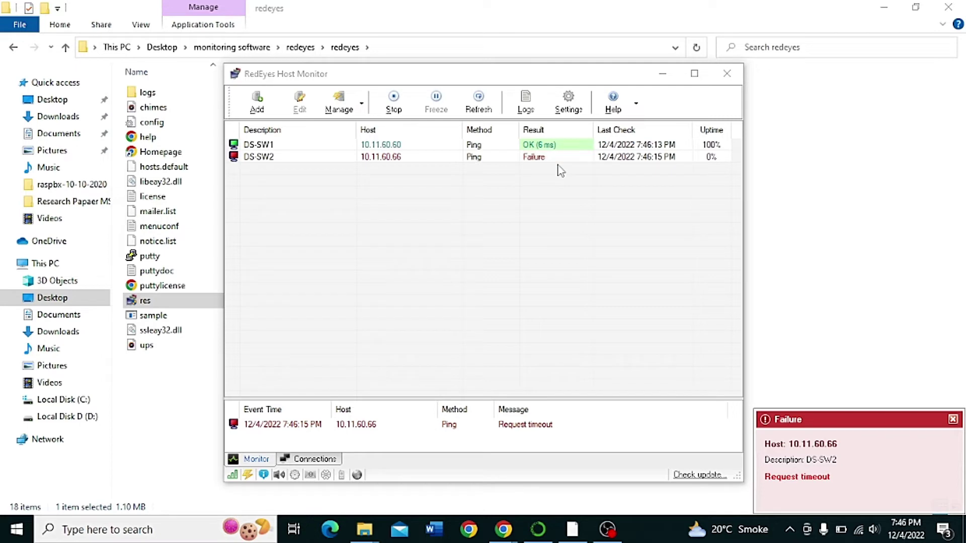
left_click(387, 110)
left_click(257, 109)
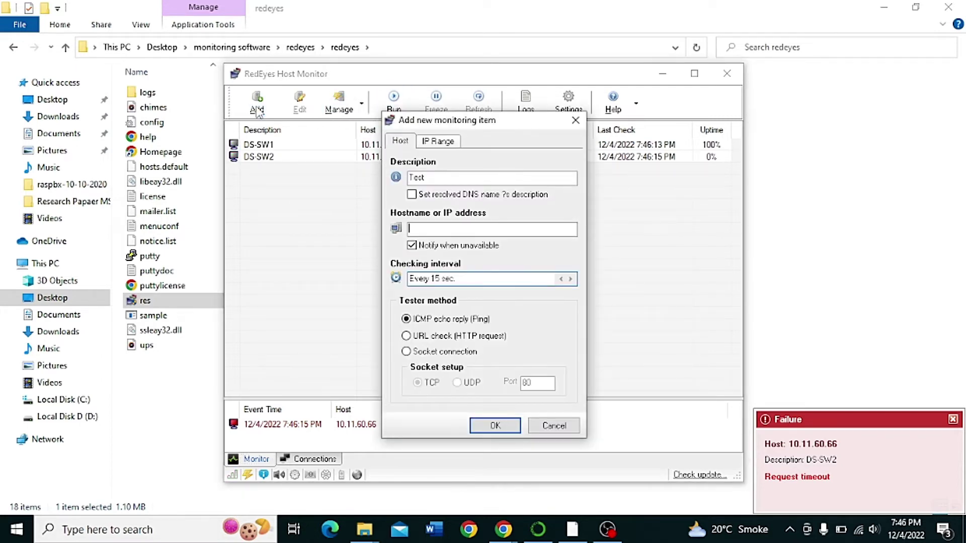
- Add ISL-SW1 at 10.11.60.56 as a Ping host
left_click(433, 180)
key("BackSpace")
key("BackSpace")
key("BackSpace")
key("BackSpace")
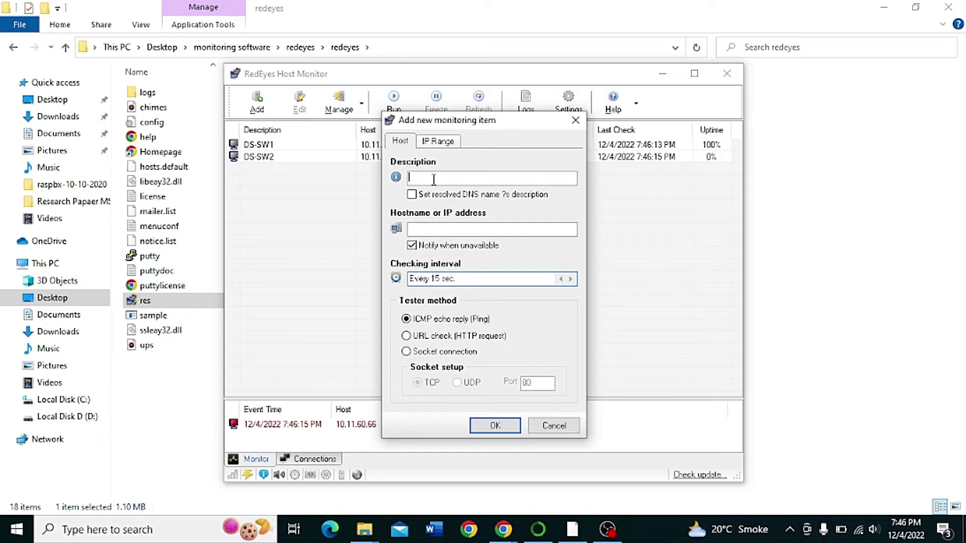
key("ctrl+v")
key("BackSpace")
key("BackSpace")
key("BackSpace")
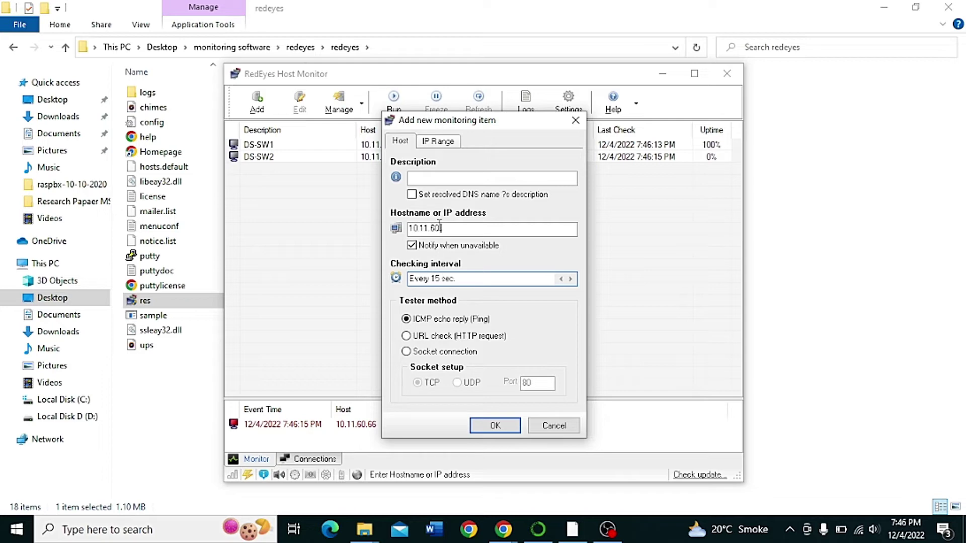
type(".56")
left_click(427, 180)
type("is")
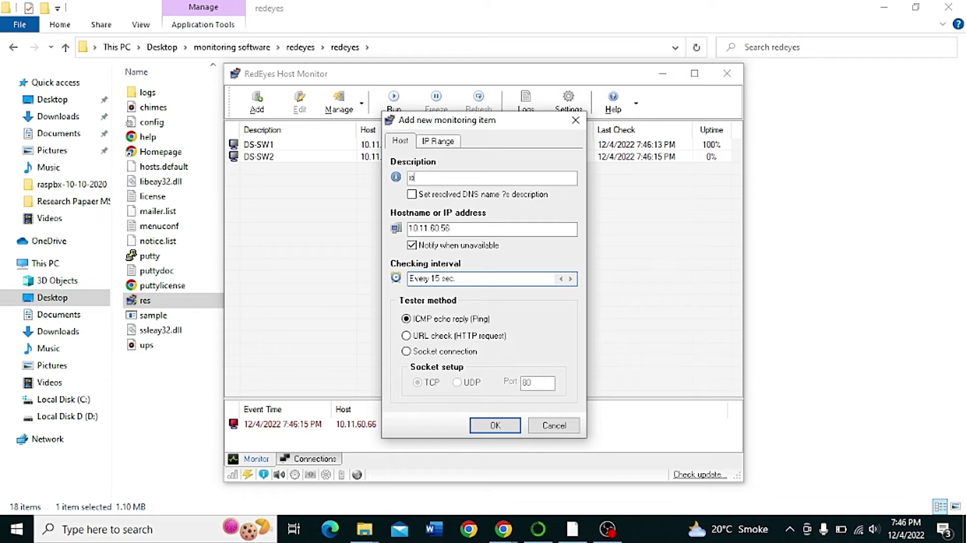
key("BackSpace")
key("BackSpace")
type("ISL")
type(" SW1")
left_click_drag(461, 229, 410, 232)
key("ctrl+c")
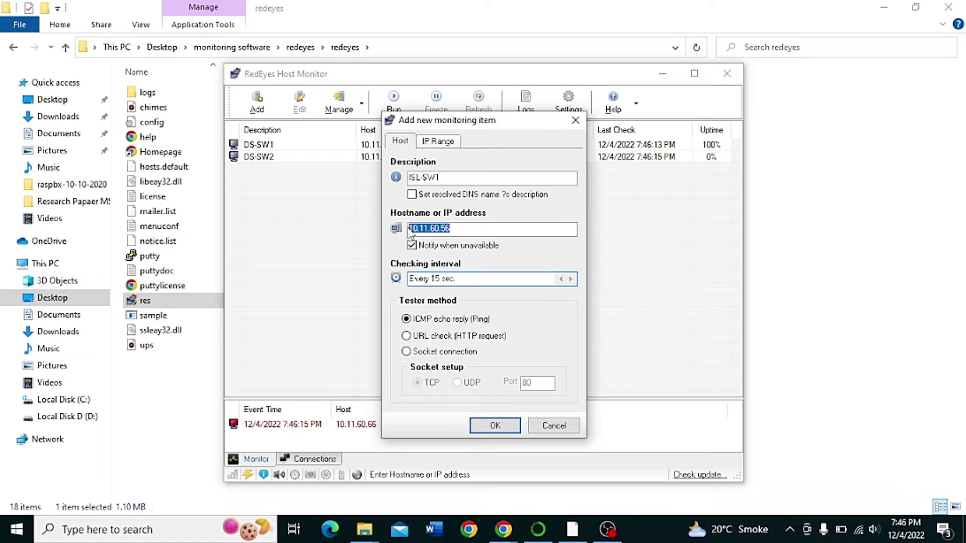
left_click(480, 425)
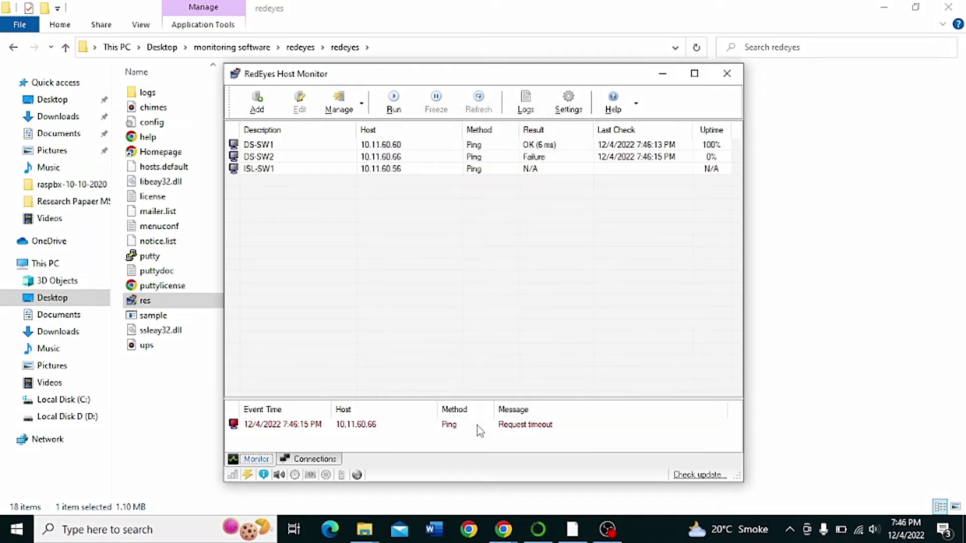
- Add ISL-SW2 at 10.11.60.57 as a Ping host
left_click(256, 103)
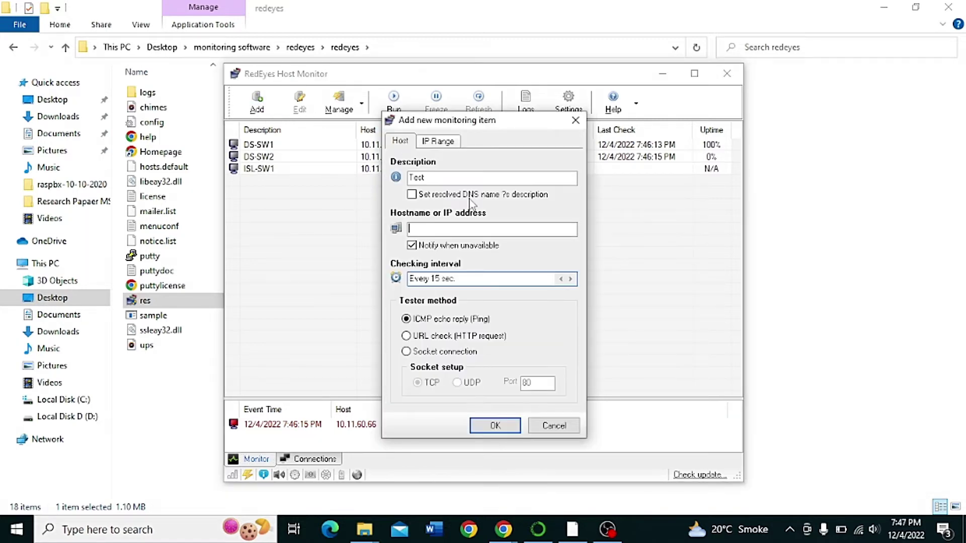
left_click(430, 228)
key("ctrl+v")
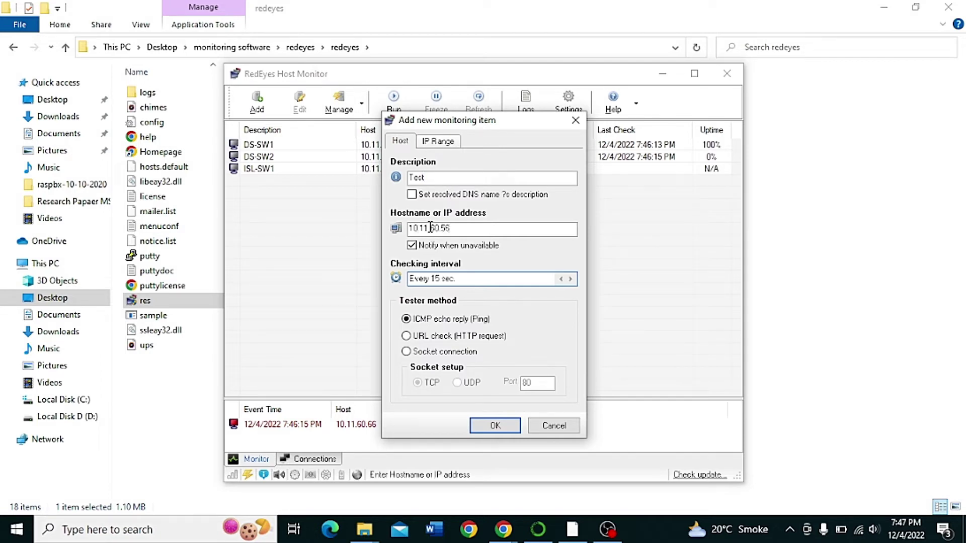
key("BackSpace")
type("7")
left_click(431, 177)
key("BackSpace")
key("BackSpace")
key("BackSpace")
key("BackSpace")
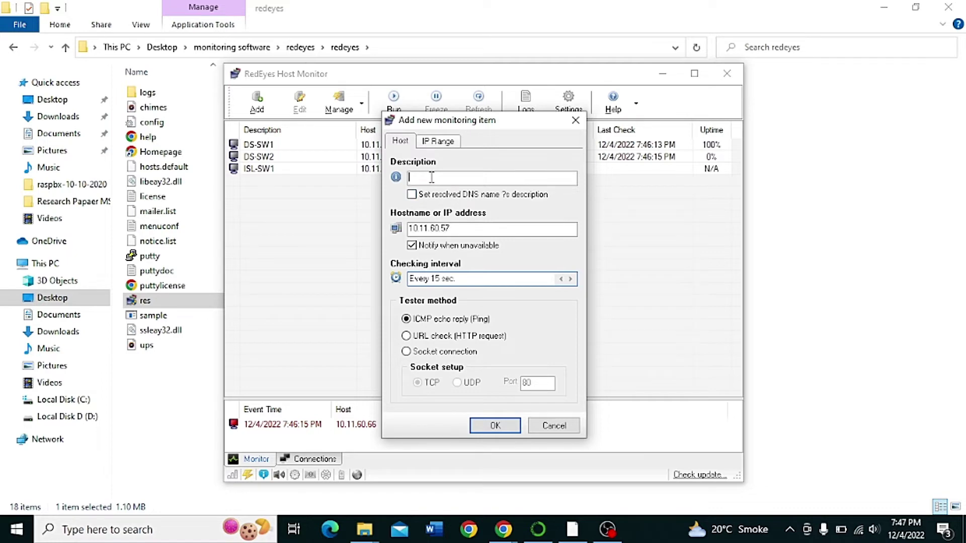
type("ISL-SW2")
left_click(490, 428)
left_click(268, 111)
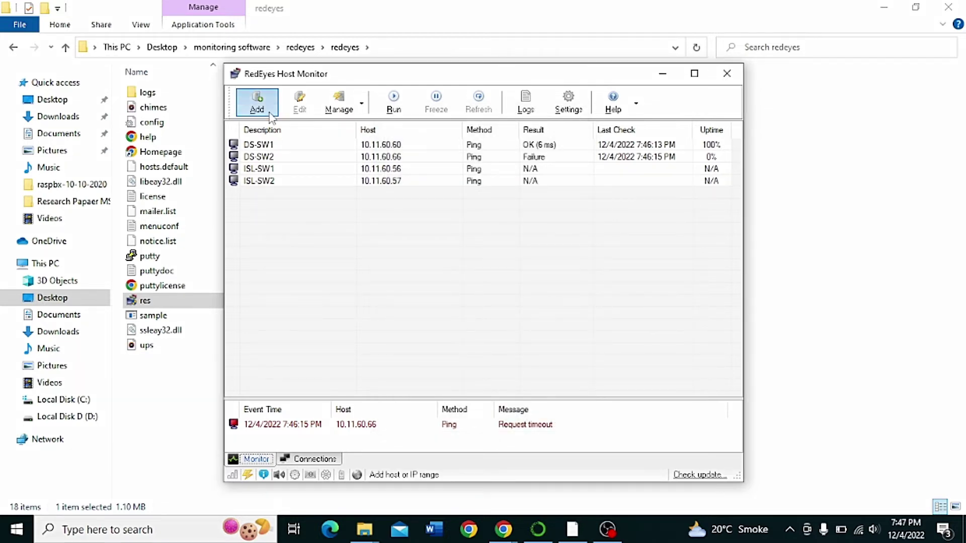
- Add EDU-SW1 at 10.11.60.58 and start pinging all five switches
left_click(435, 180)
key("BackSpace")
key("BackSpace")
key("BackSpace")
key("BackSpace")
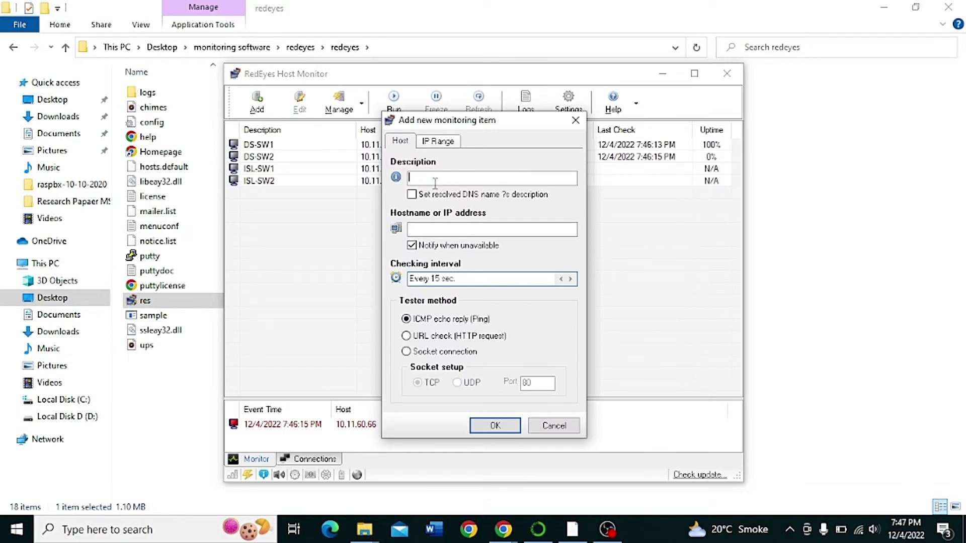
type("EDU-SW1")
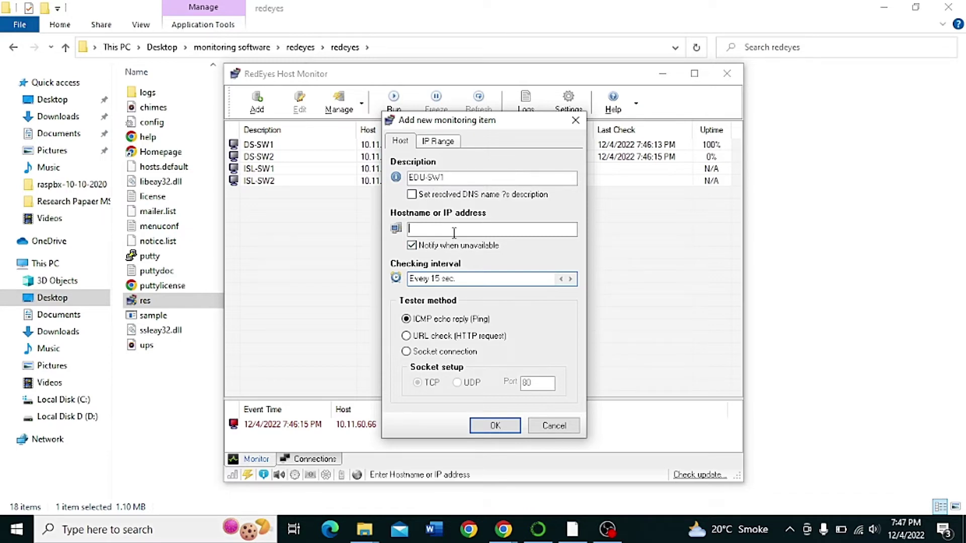
key("ctrl+v")
key("BackSpace")
type("8")
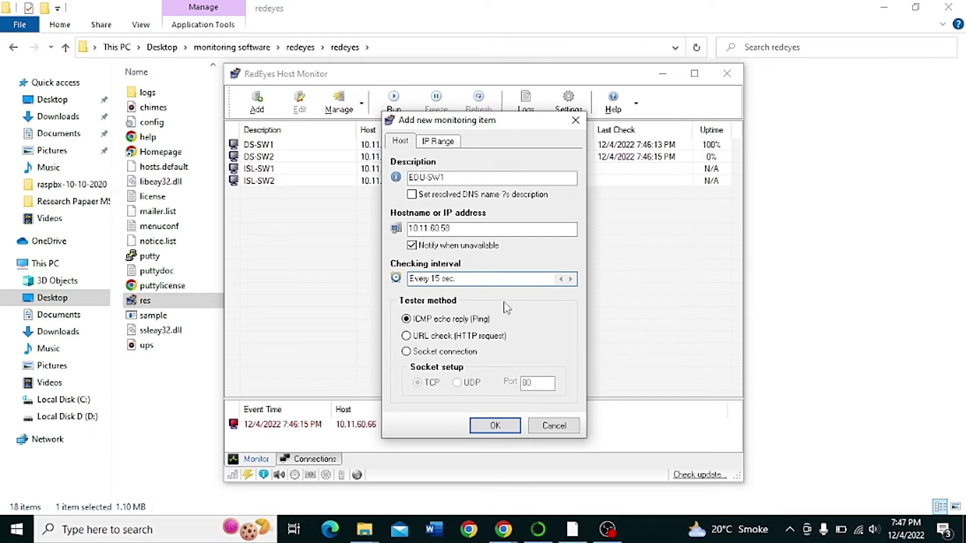
left_click(495, 427)
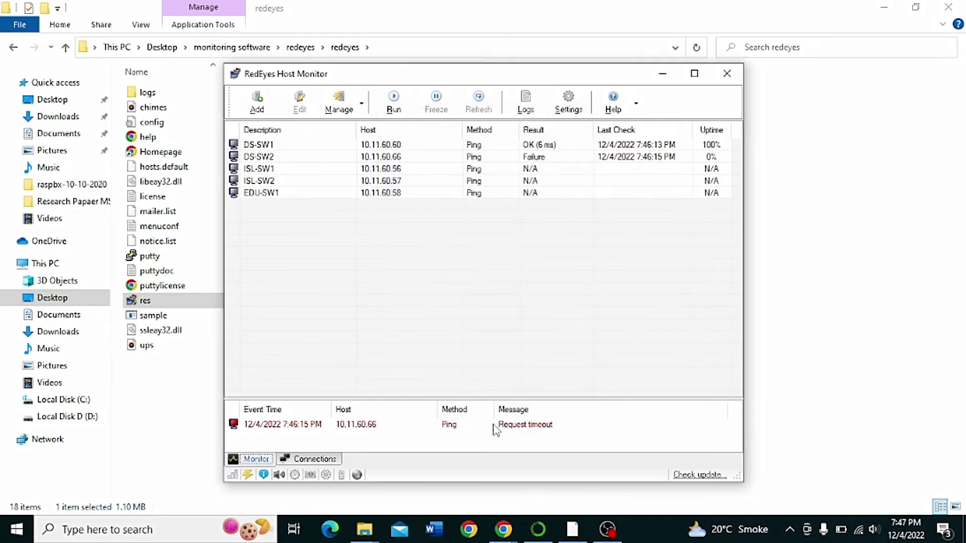
left_click(393, 111)
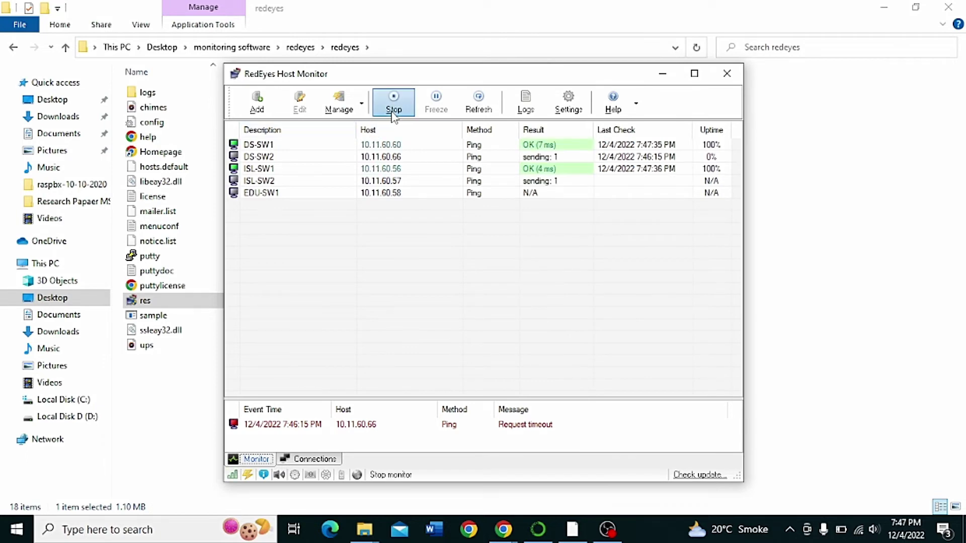